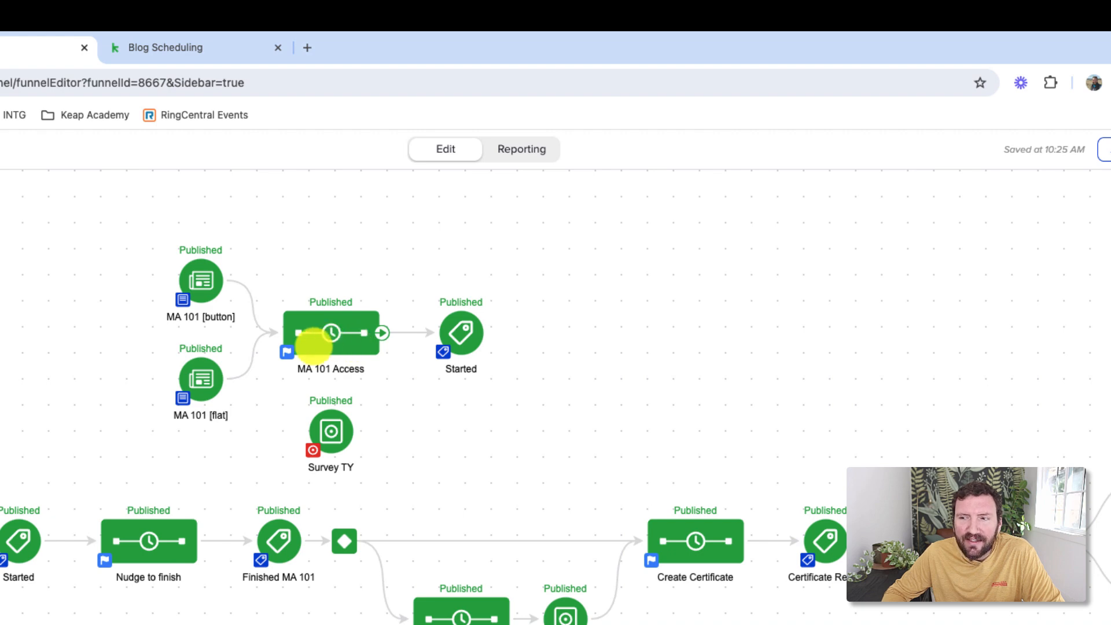
# Open the MA 101 Access email in the MA 101 Access sequence and inspect the full URL behind its Get Started link.
pyautogui.doubleClick(324, 331)
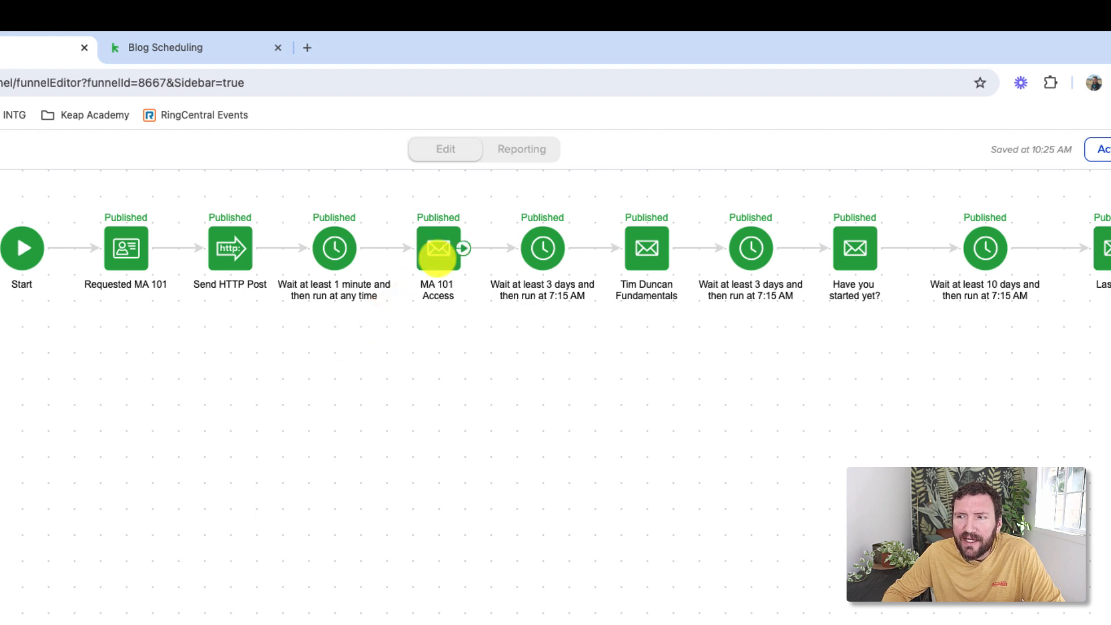
pyautogui.click(434, 247)
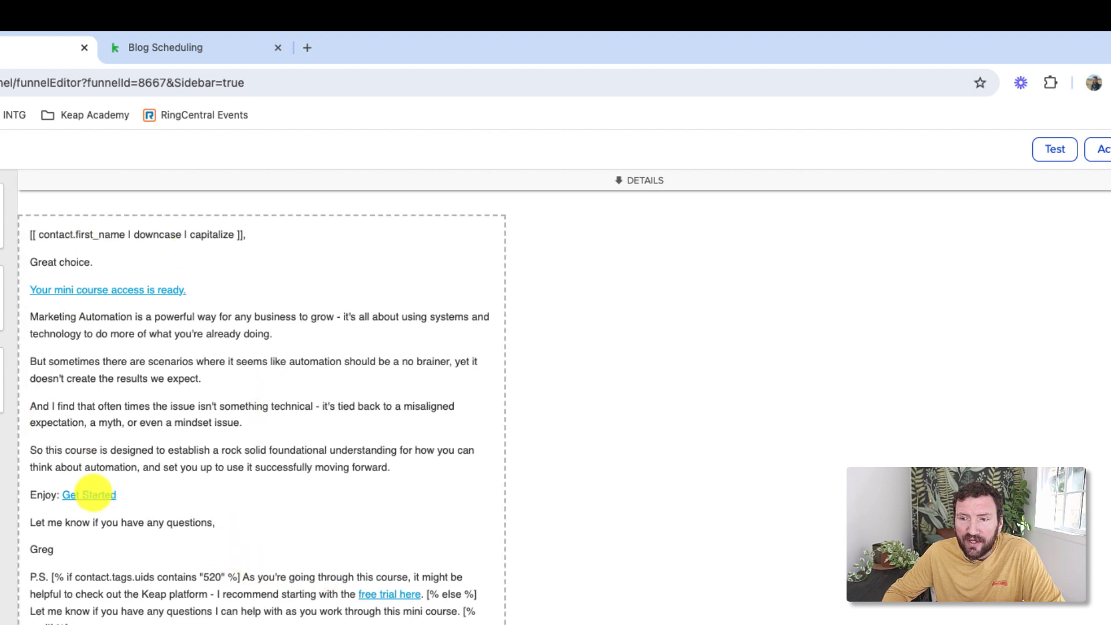
pyautogui.click(89, 494)
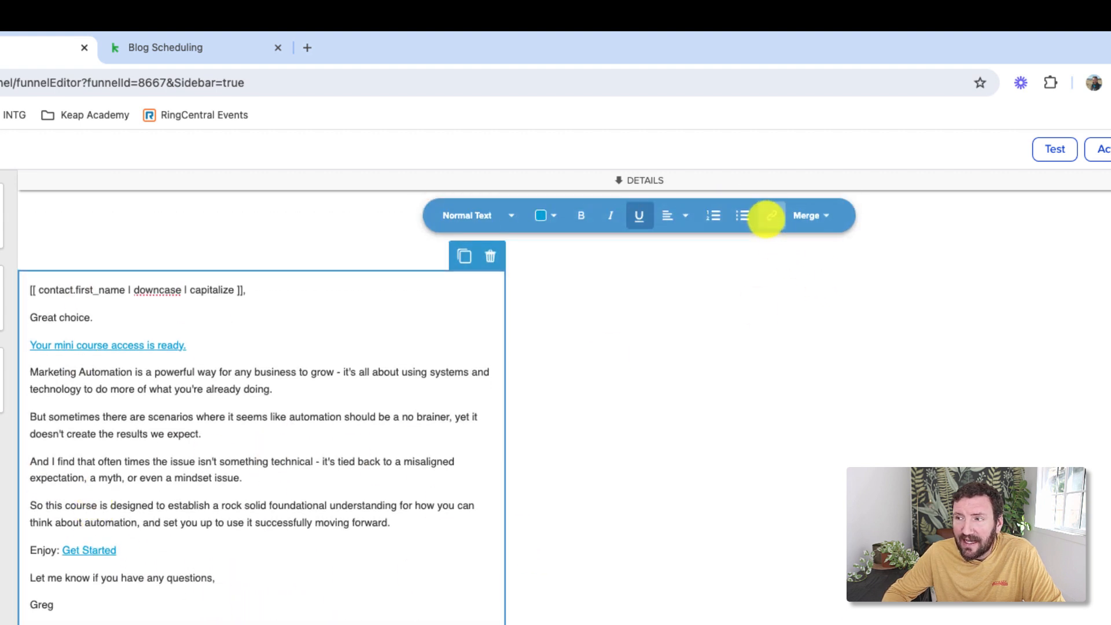
pyautogui.click(769, 215)
pyautogui.click(827, 283)
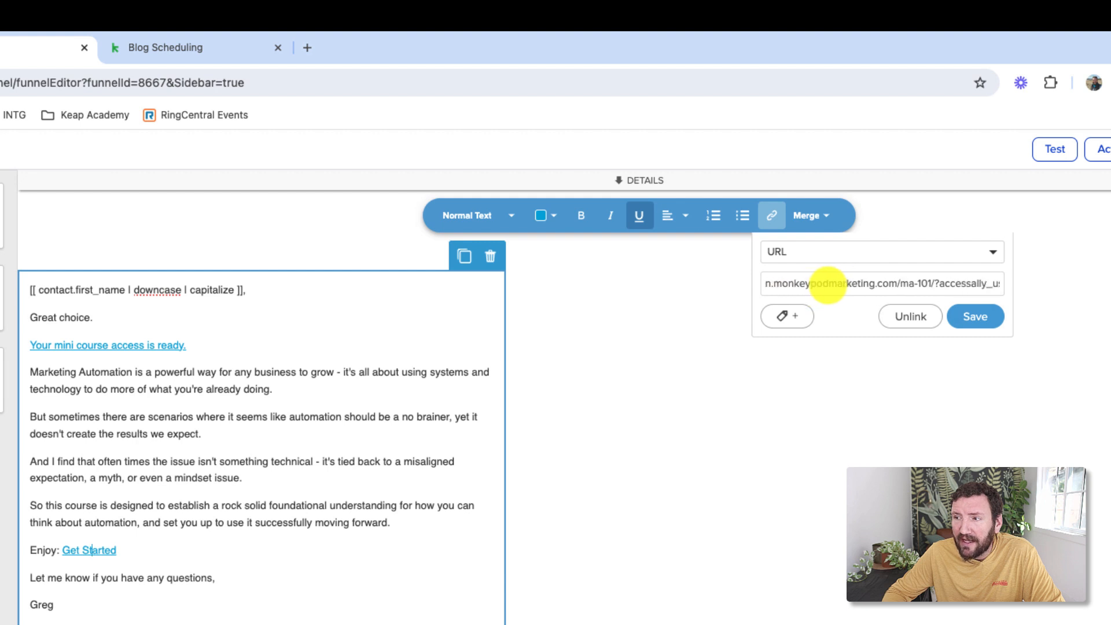
pyautogui.press('Right')
pyautogui.press('Right')
pyautogui.press('Right')
pyautogui.press('Right')
pyautogui.press('Right')
pyautogui.press('Right')
pyautogui.press('Right')
pyautogui.press('Right')
pyautogui.press('Right')
pyautogui.press('Right')
pyautogui.press('Right')
pyautogui.press('Right')
pyautogui.press('Right')
pyautogui.press('Right')
pyautogui.press('Right')
pyautogui.press('Right')
pyautogui.press('Right')
pyautogui.press('Right')
pyautogui.press('Right')
pyautogui.press('Right')
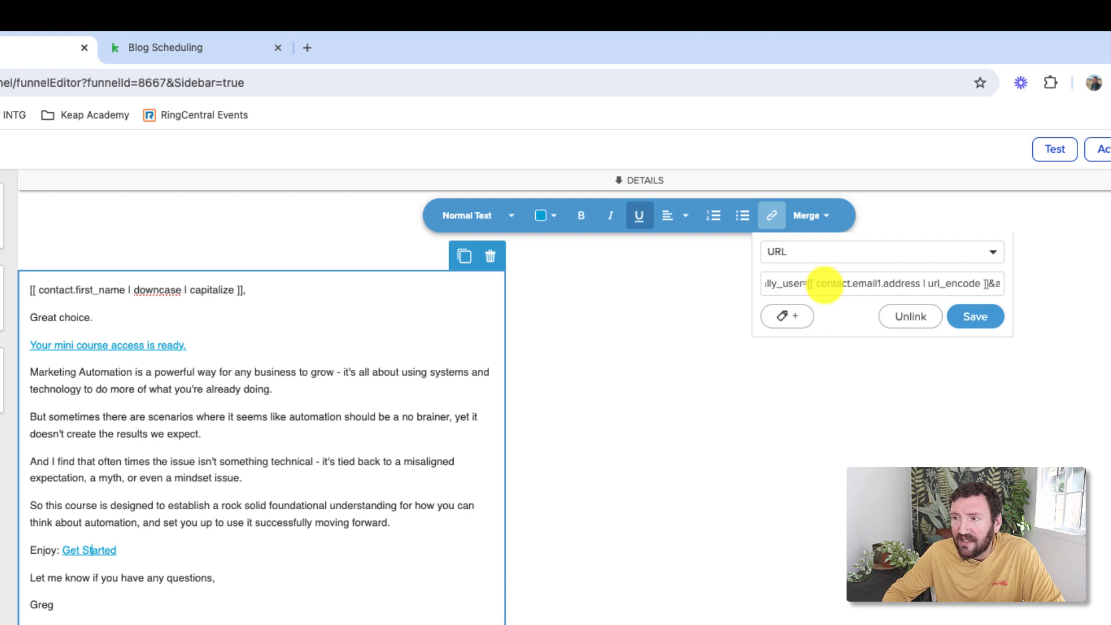
pyautogui.press('Right')
pyautogui.press('Right')
pyautogui.press('Right')
pyautogui.press('Right')
pyautogui.press('Right')
pyautogui.press('Right')
pyautogui.press('Right')
pyautogui.press('Right')
pyautogui.press('Right')
pyautogui.press('Right')
pyautogui.press('Right')
pyautogui.press('Right')
pyautogui.press('Right')
pyautogui.press('Right')
pyautogui.press('Right')
pyautogui.press('Right')
pyautogui.press('Right')
pyautogui.press('Right')
pyautogui.press('Right')
pyautogui.press('Right')
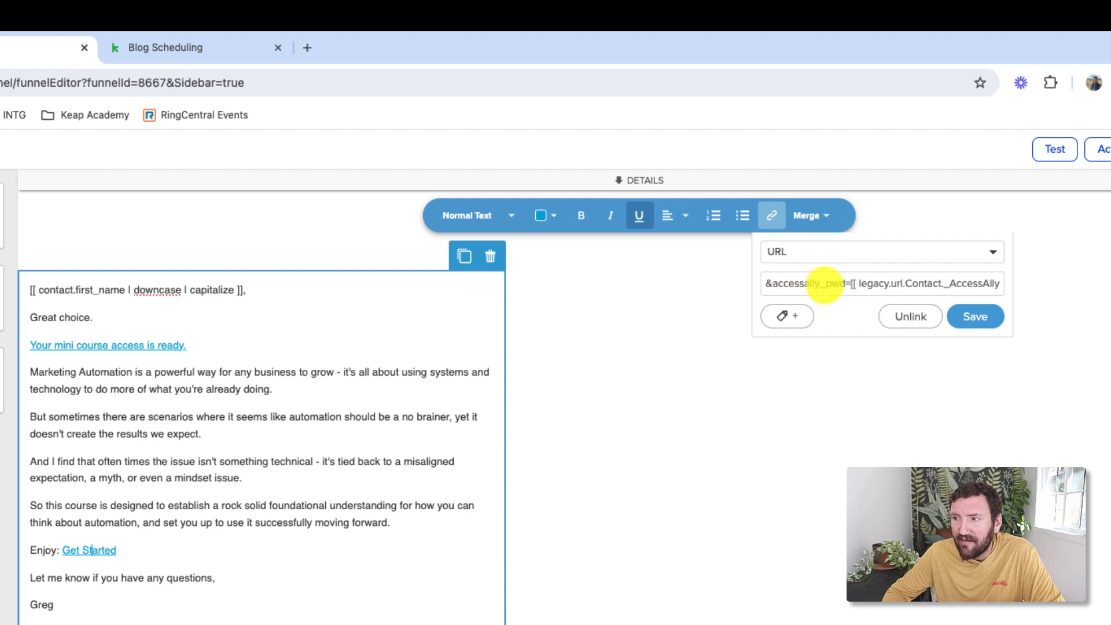
pyautogui.press('Right')
pyautogui.press('Right')
pyautogui.press('Right')
pyautogui.press('Right')
pyautogui.press('Right')
pyautogui.press('Right')
pyautogui.press('Right')
pyautogui.press('Right')
pyautogui.press('Right')
pyautogui.press('Right')
pyautogui.press('Right')
pyautogui.click(607, 310)
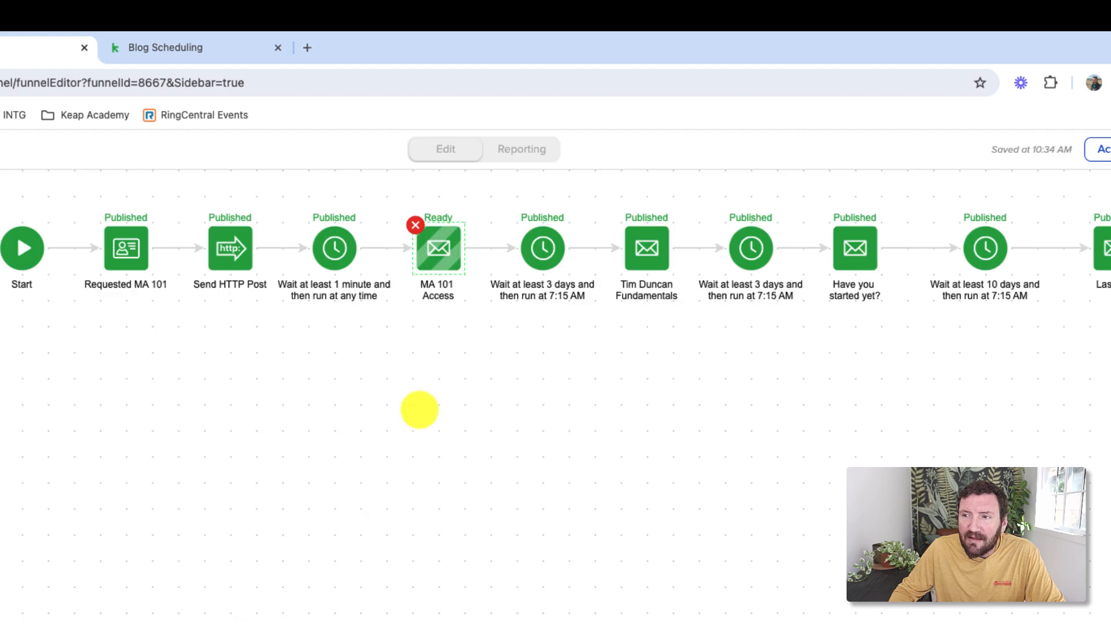
# Preview the MA 101 Access email in the new email experience and convert it to that format.
pyautogui.click(445, 249)
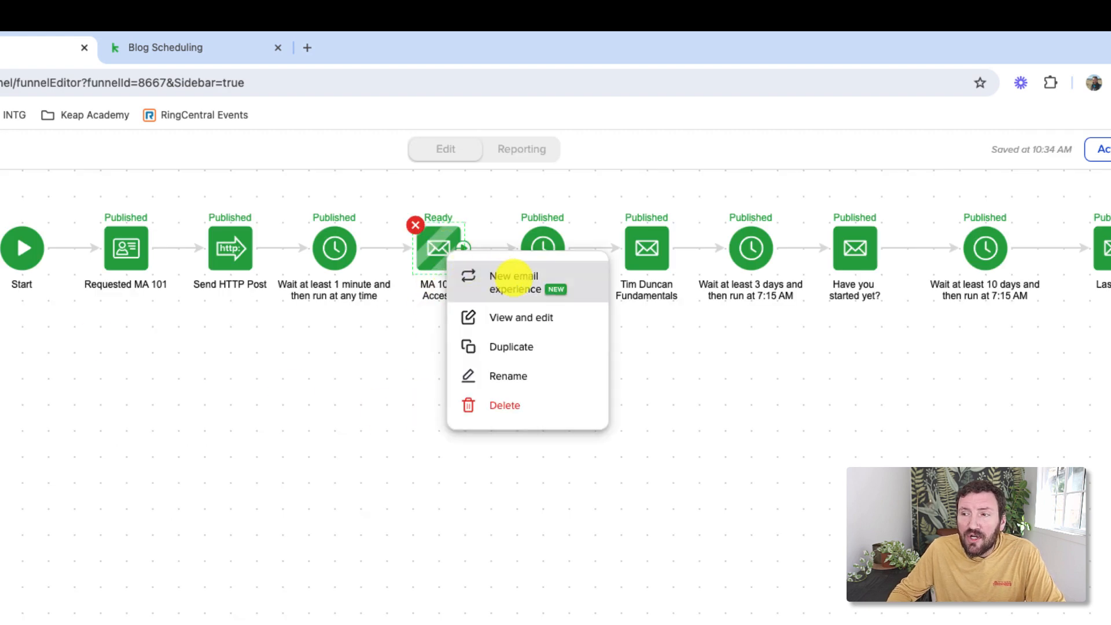
pyautogui.click(513, 277)
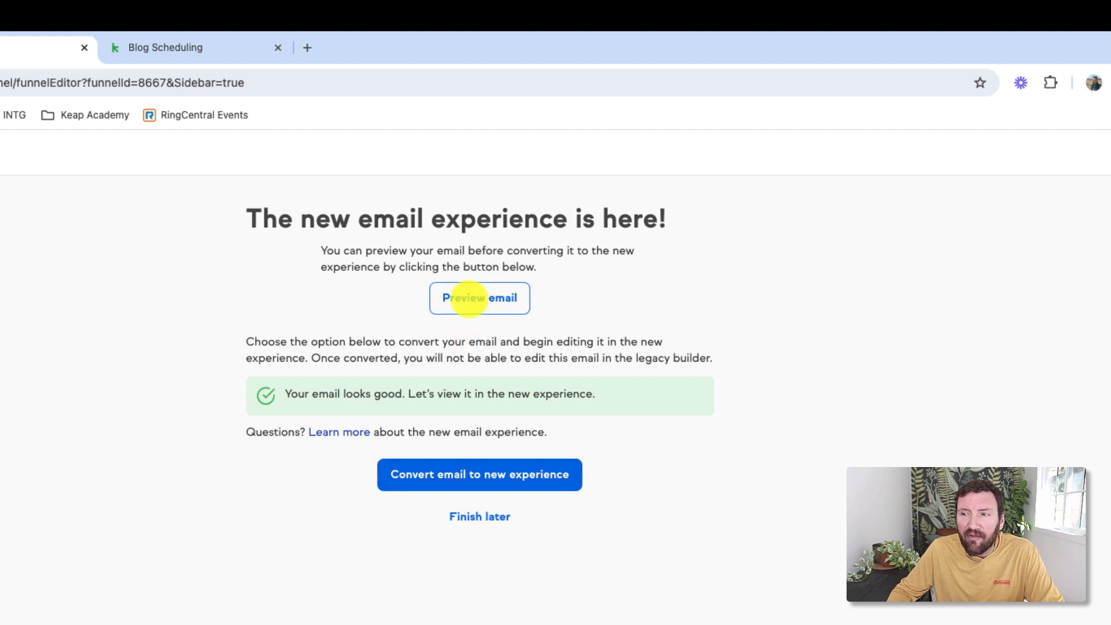
pyautogui.click(468, 298)
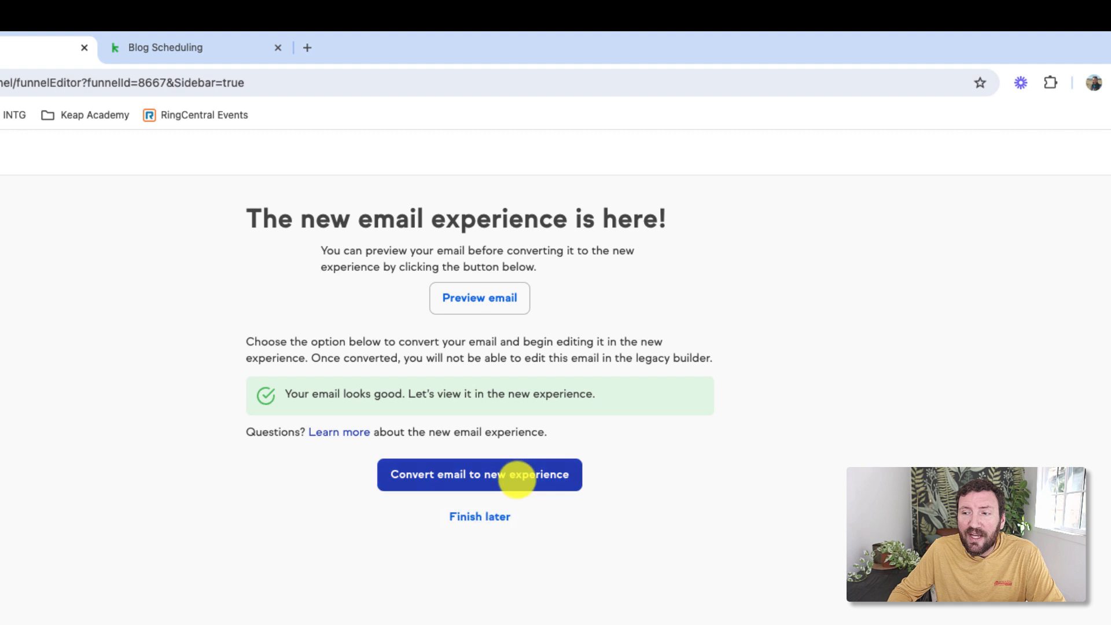
pyautogui.click(516, 474)
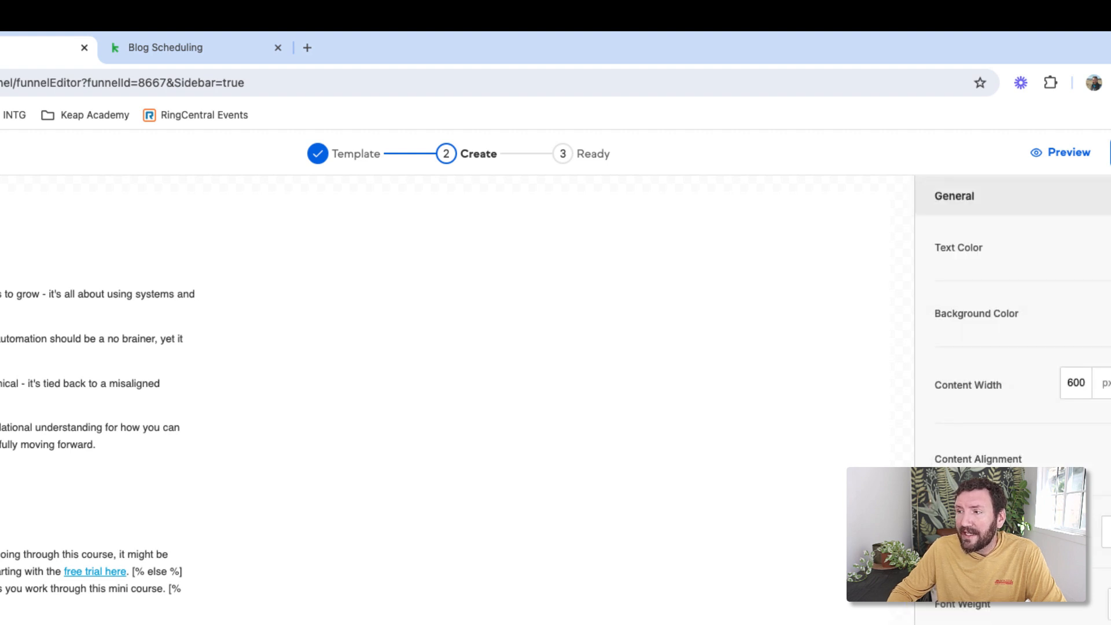
# Set the converted email's general text color to light grey, hex A7A7A7.
pyautogui.click(1110, 247)
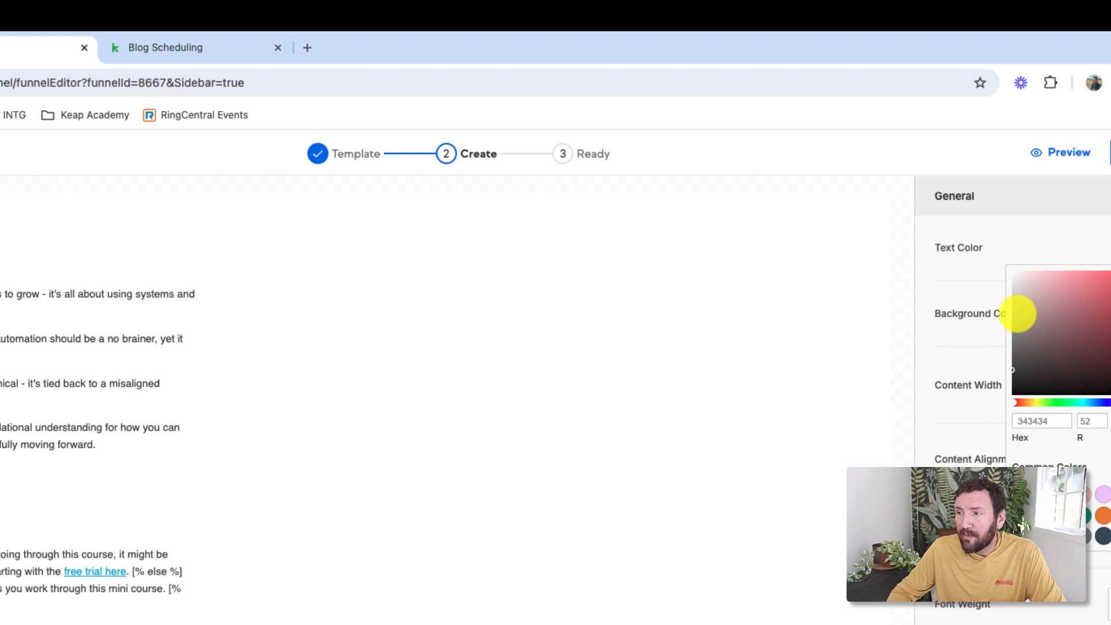
pyautogui.click(1015, 314)
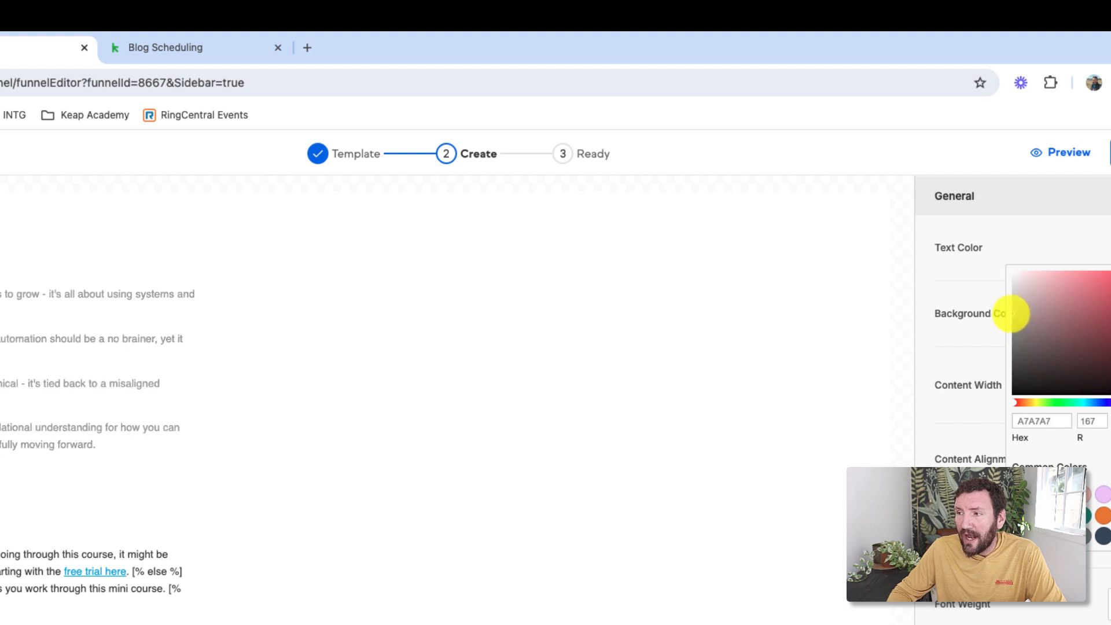
pyautogui.click(885, 395)
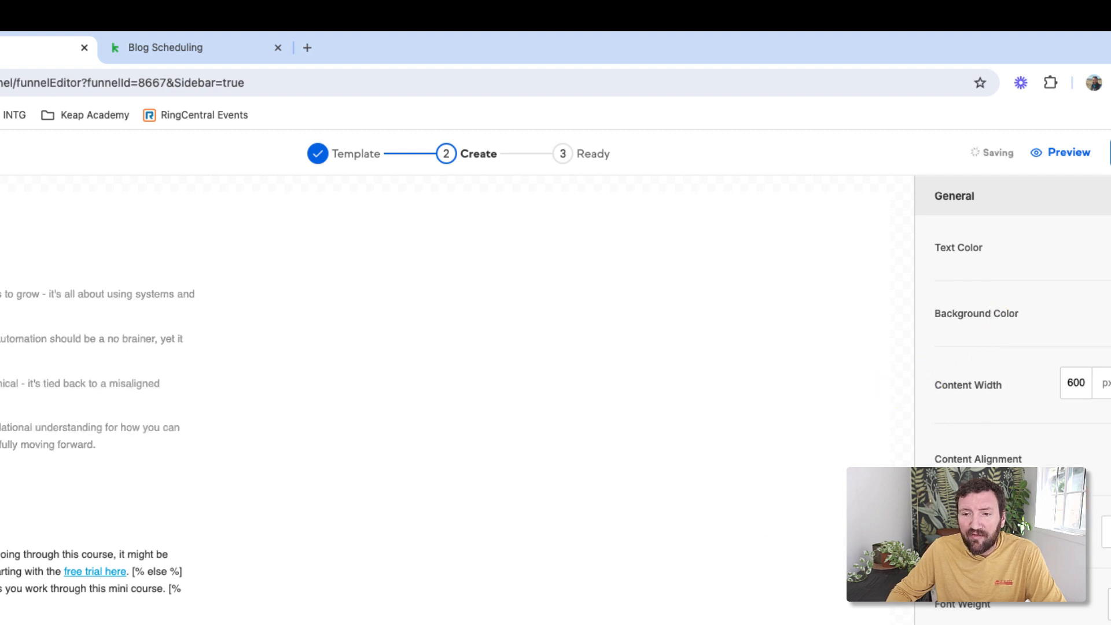
# Change the text color of the main body text block to black.
pyautogui.click(77, 493)
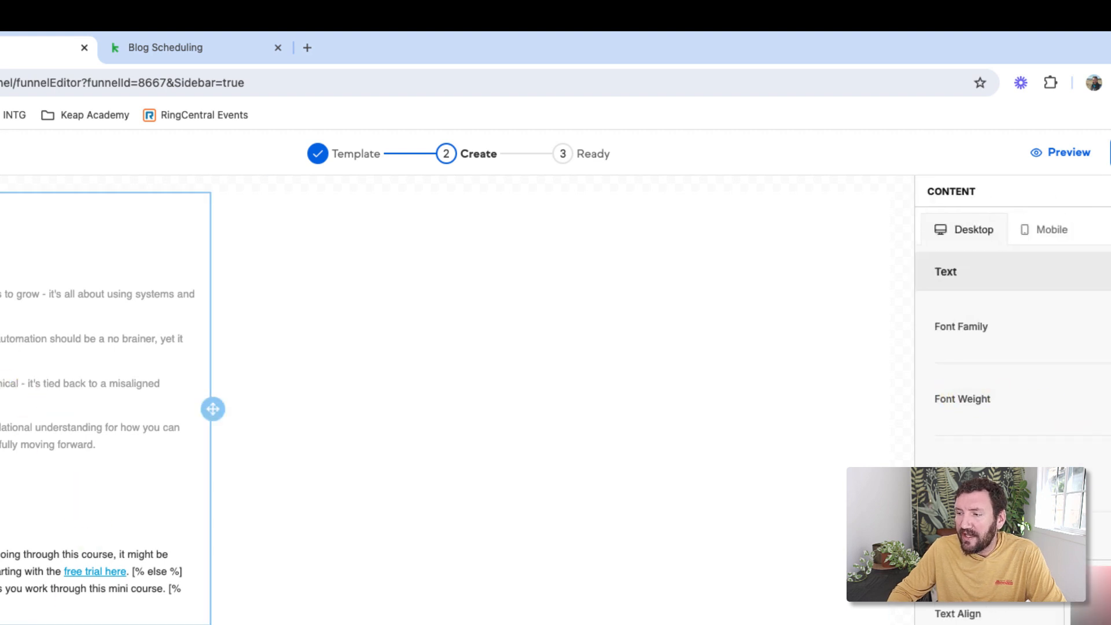
pyautogui.click(902, 389)
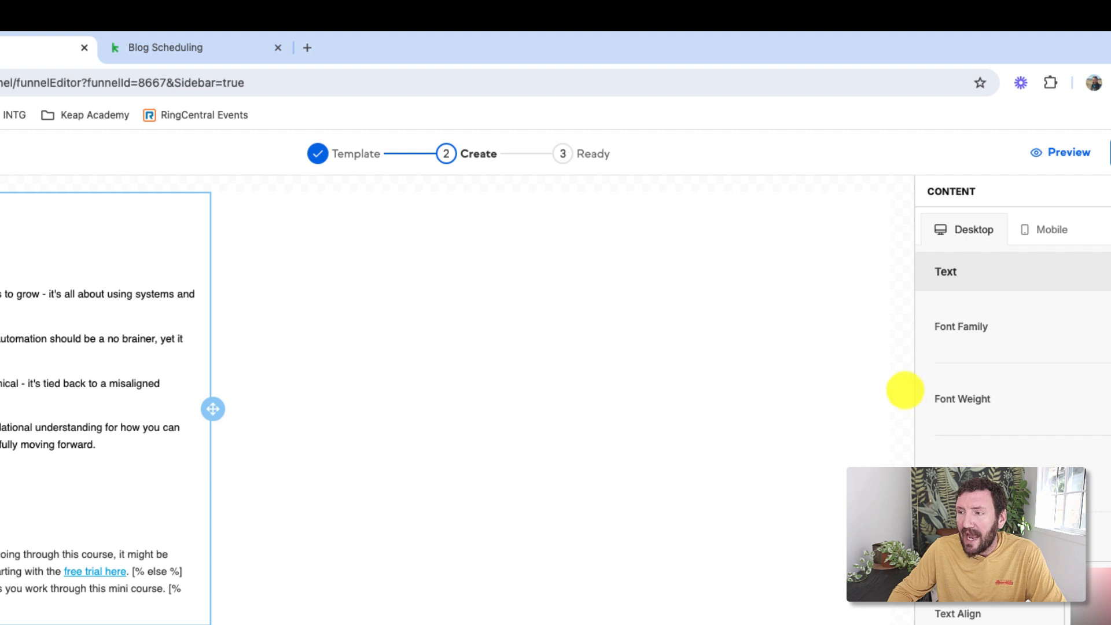
pyautogui.click(685, 568)
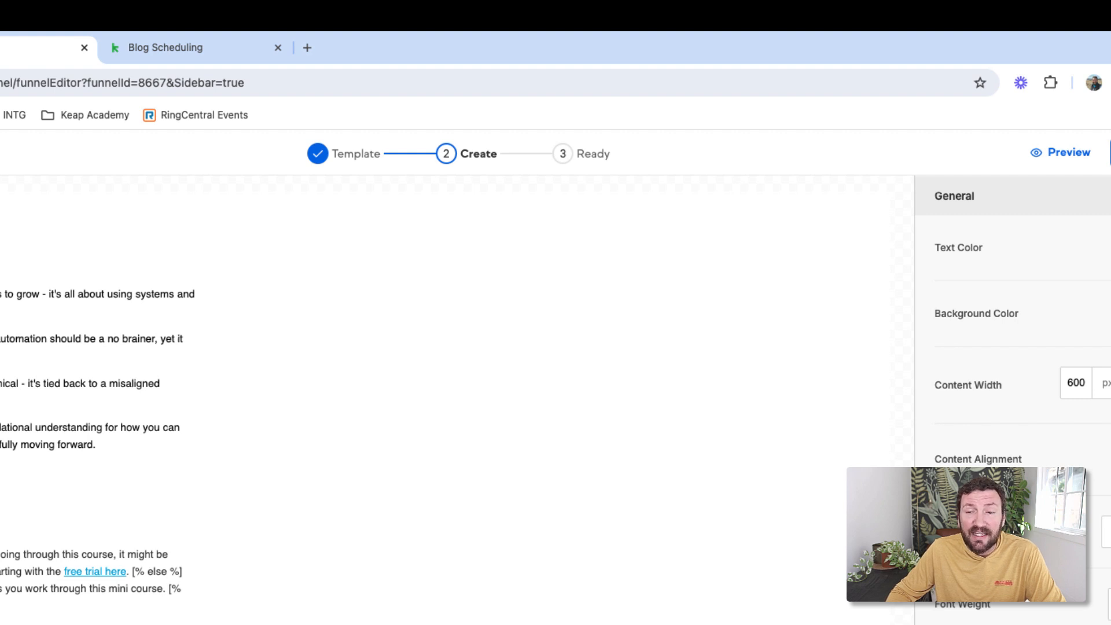
# Check the banner image's settings and the Get Started link's URL in the converted email, leaving the link unchanged.
pyautogui.click(174, 622)
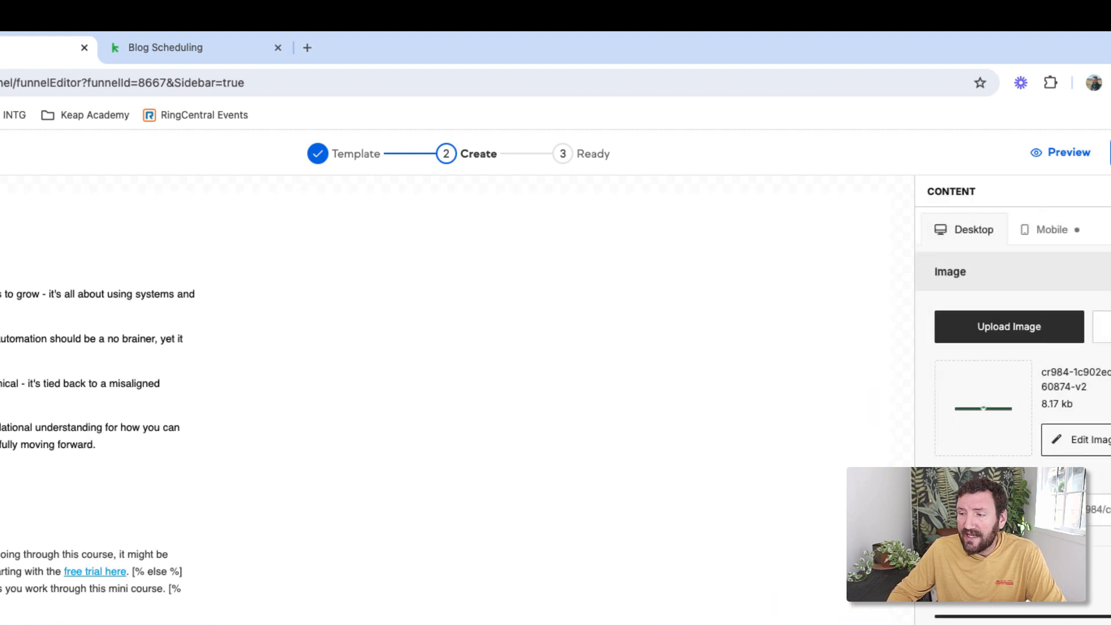
pyautogui.click(86, 405)
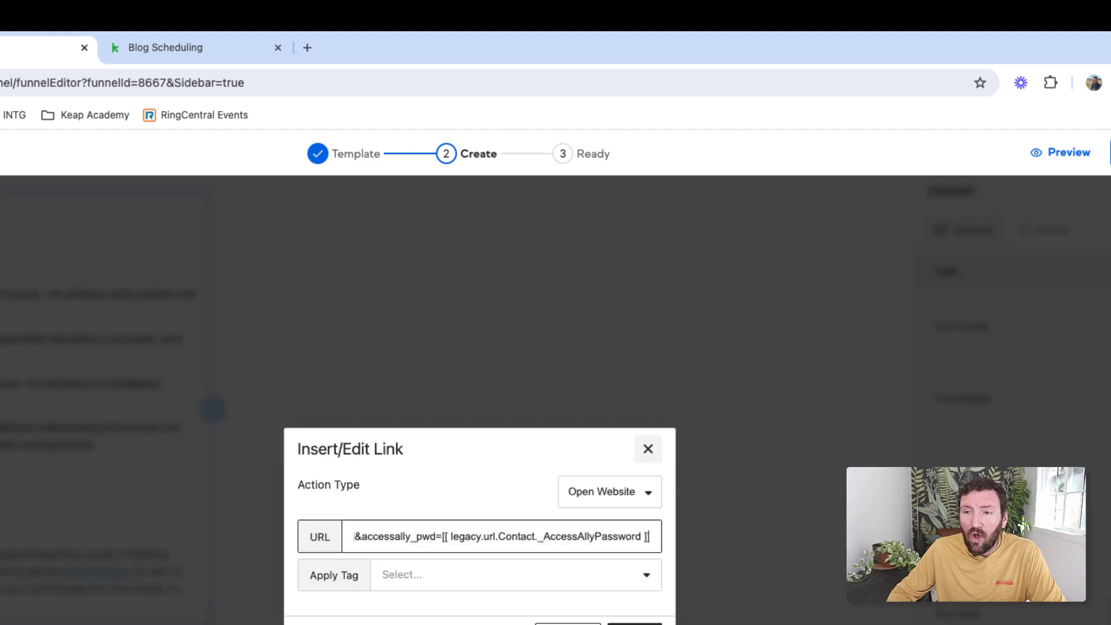
pyautogui.hscroll(-5, 554, 542)
pyautogui.hscroll(-2, 554, 542)
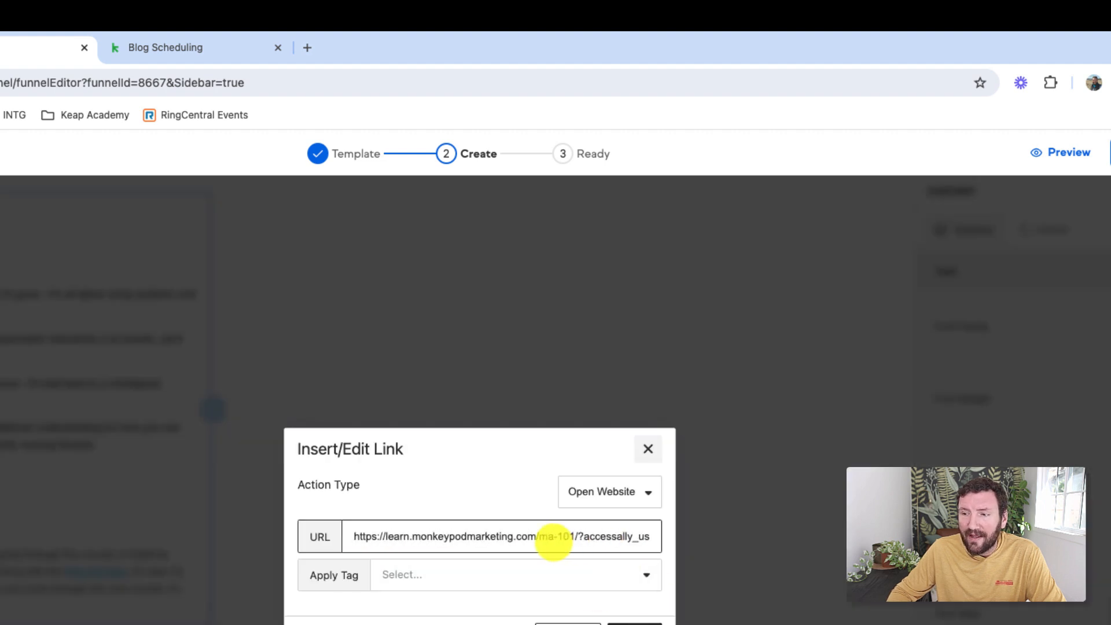
pyautogui.click(648, 448)
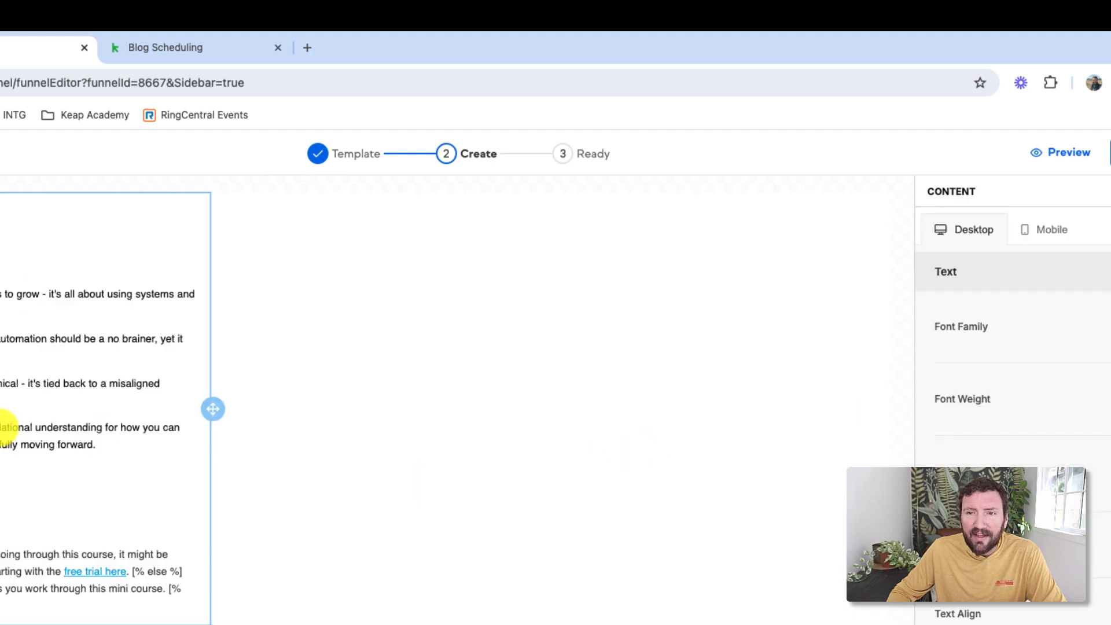
pyautogui.click(1035, 144)
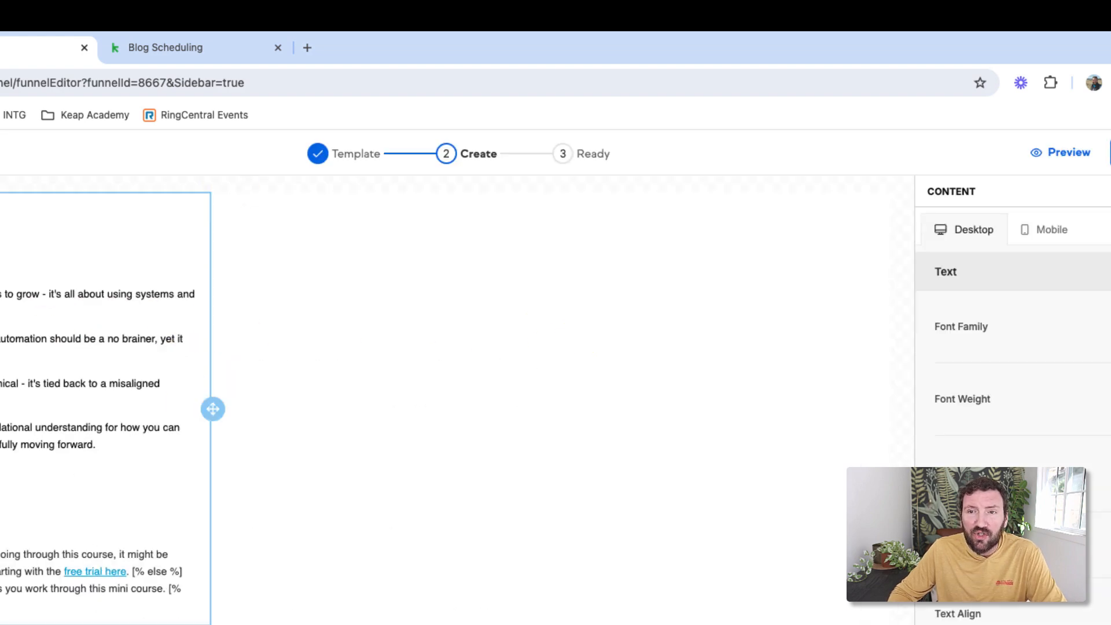
pyautogui.click(897, 343)
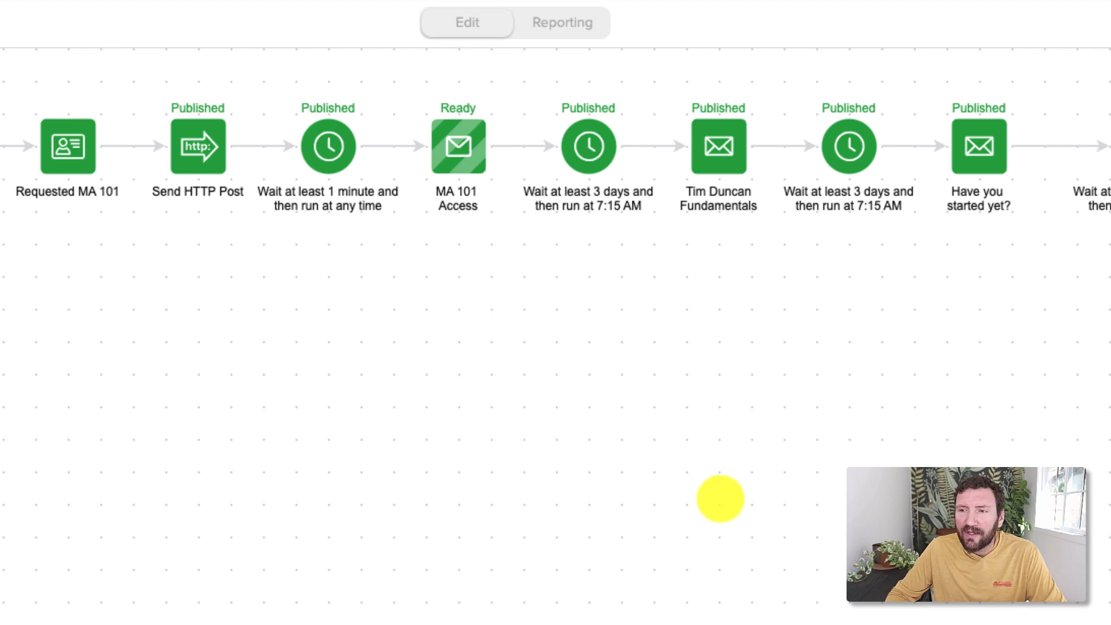
pyautogui.click(719, 151)
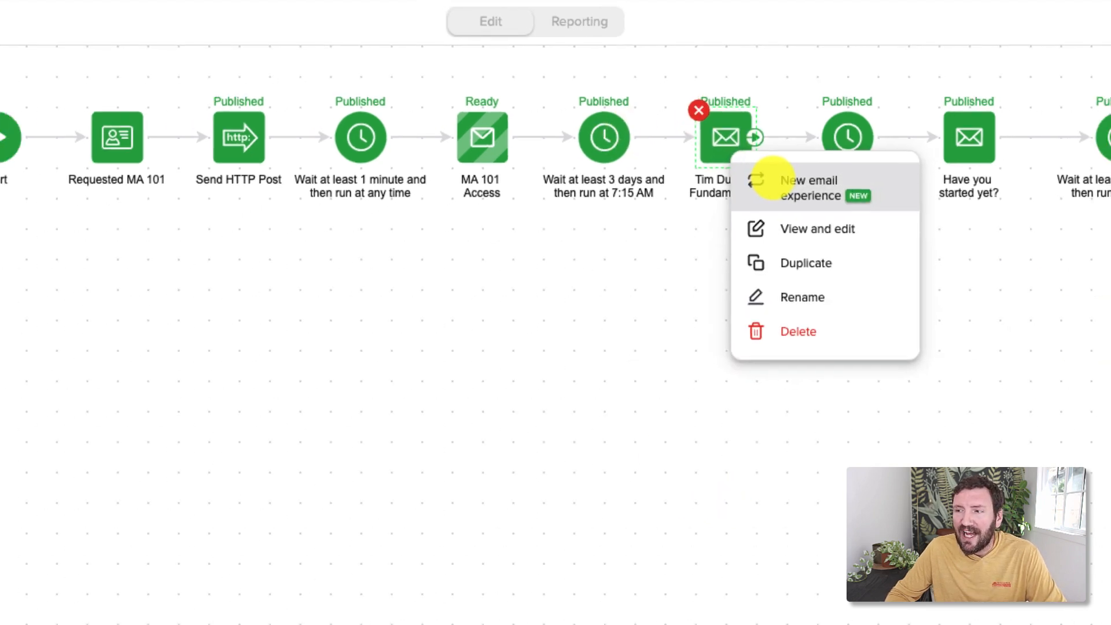
pyautogui.click(636, 296)
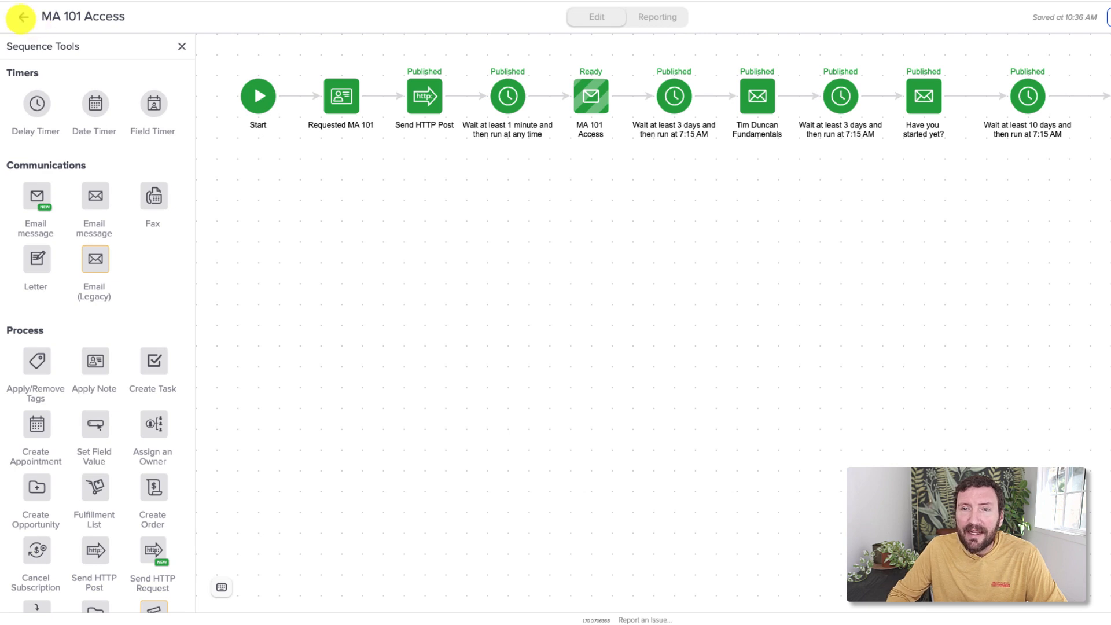
# Leave the MA 101 Access sequence and open the Lead Commission email in the New Emails sequence for editing.
pyautogui.click(24, 16)
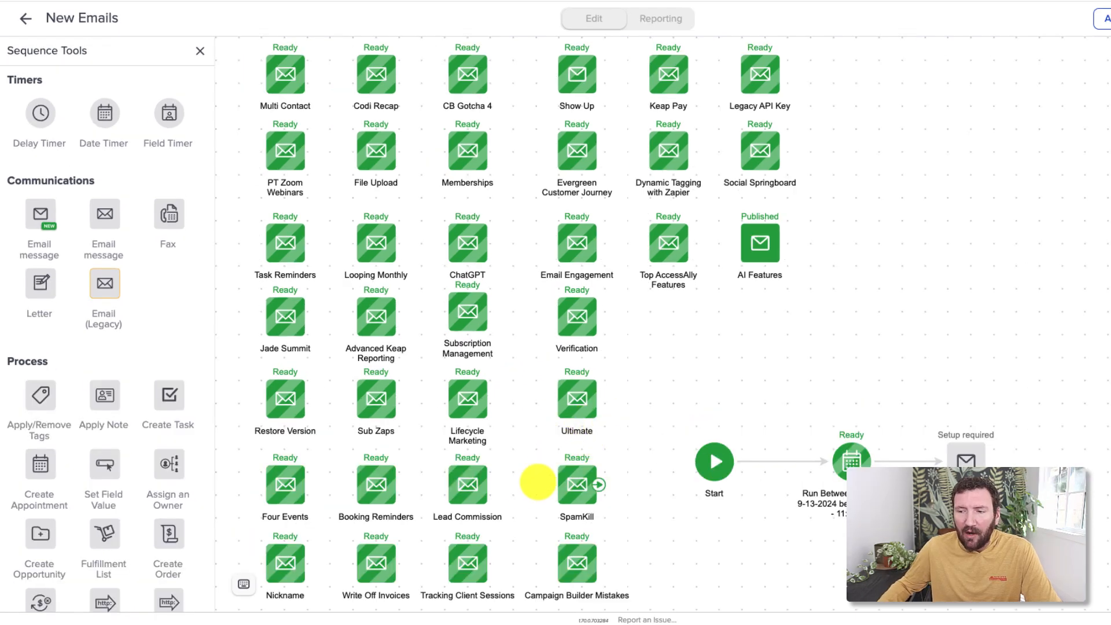
pyautogui.rightClick(473, 479)
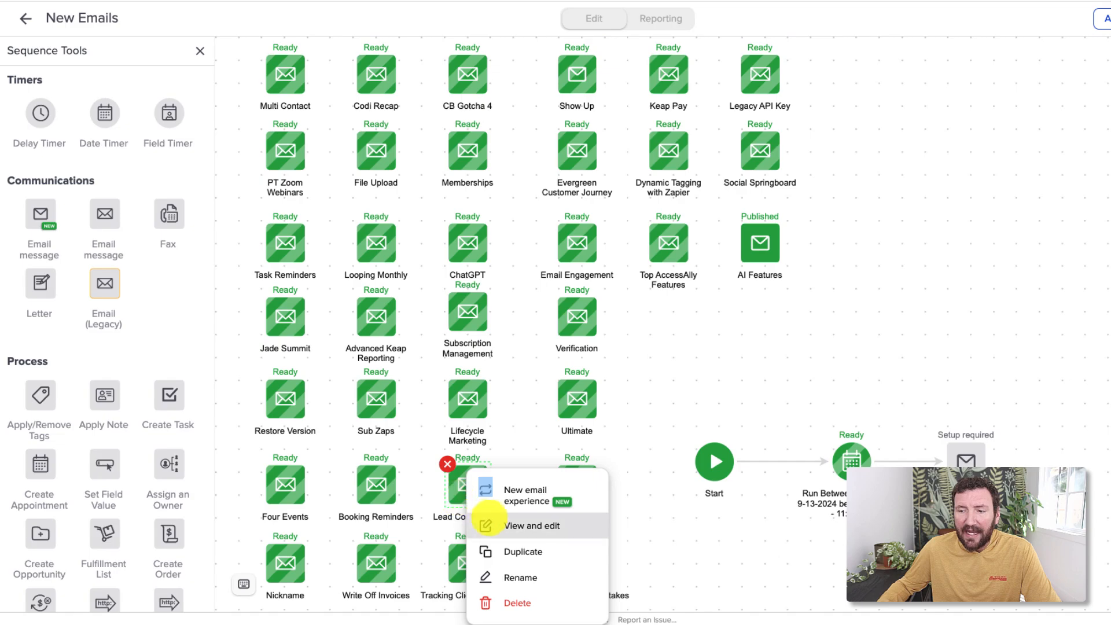
pyautogui.click(512, 524)
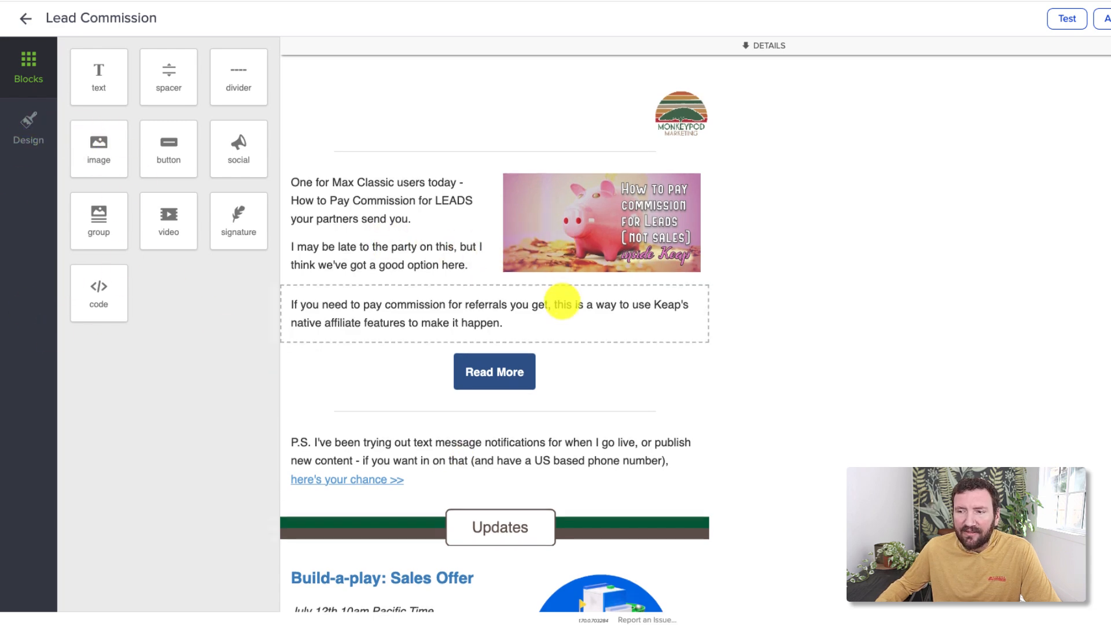
# Examine the Lead Commission email's button and image blocks, including their links and alt text, and its remaining content down to the footer.
pyautogui.scroll(-2, 561, 300)
pyautogui.click(575, 223)
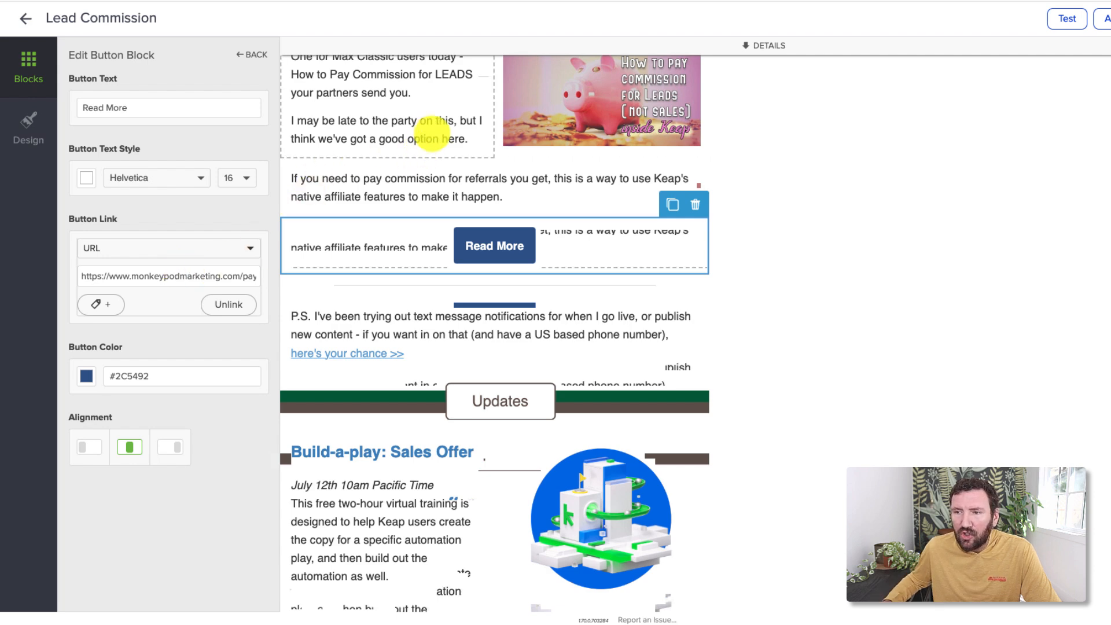
pyautogui.click(536, 133)
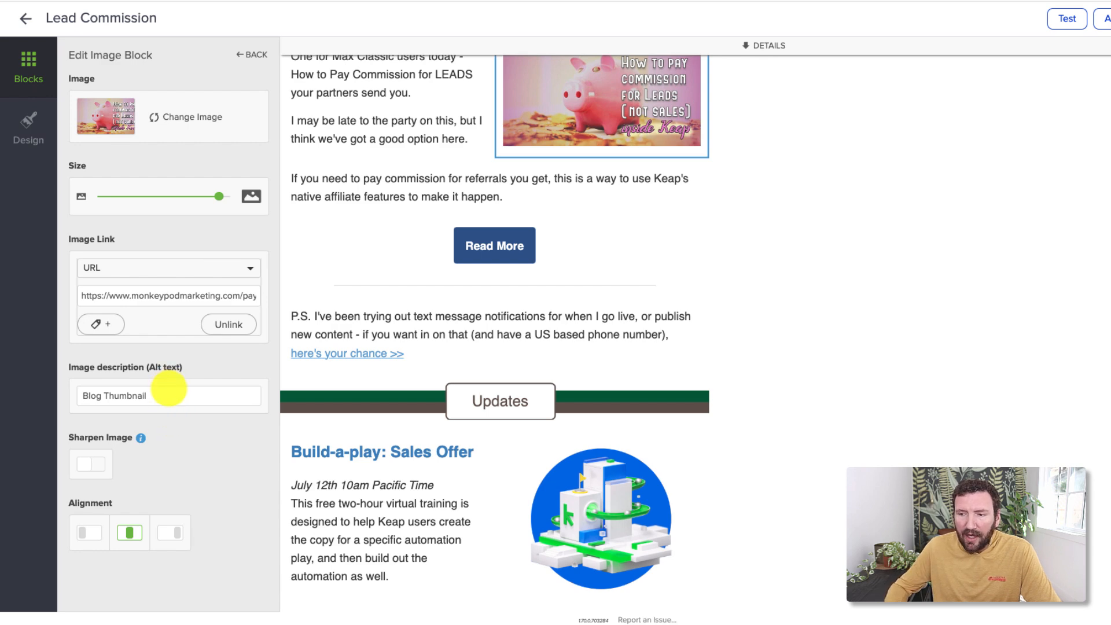
pyautogui.click(560, 485)
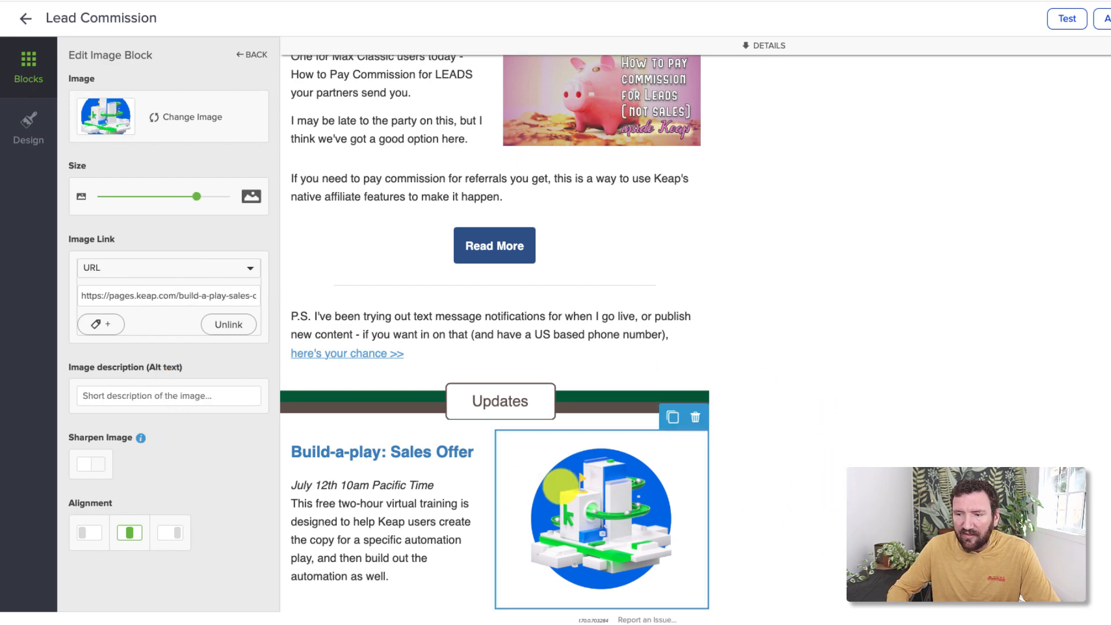
pyautogui.click(508, 406)
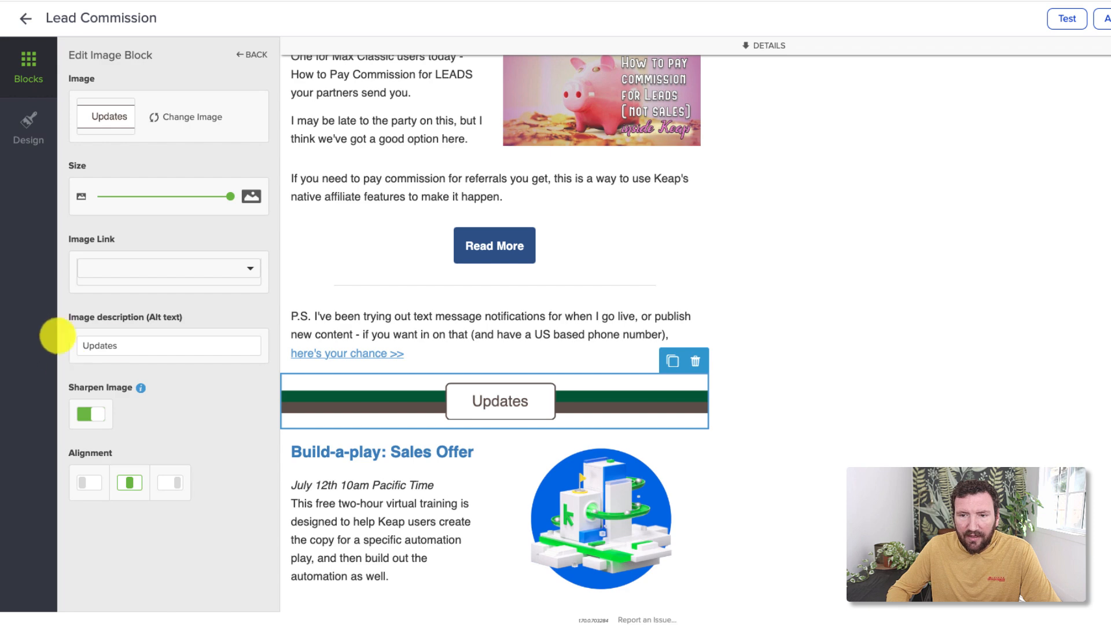
pyautogui.scroll(-15, 590, 497)
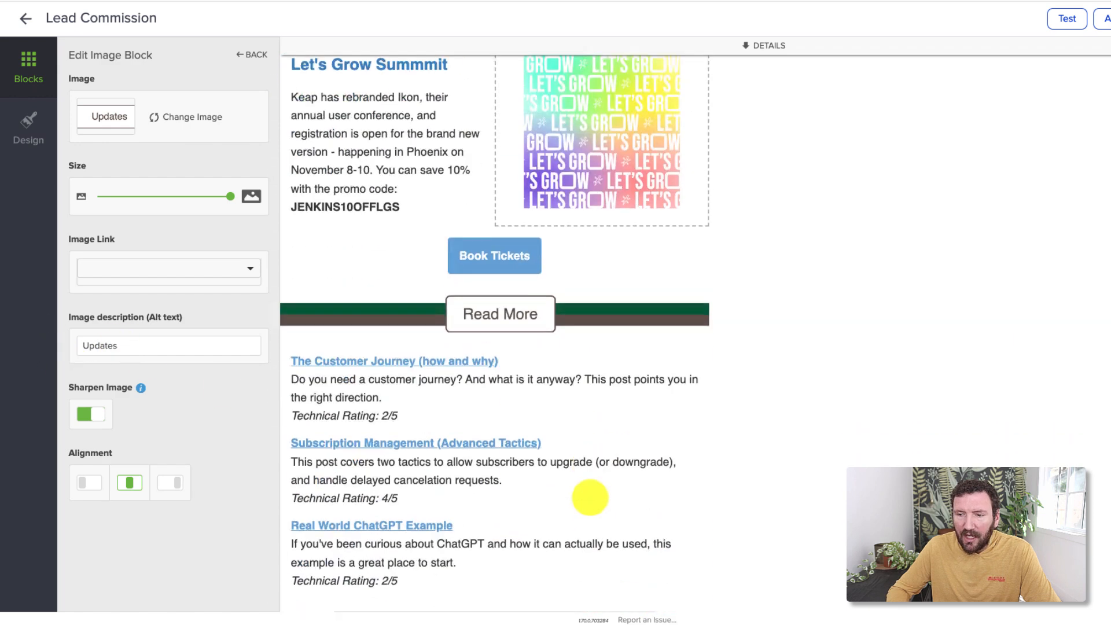
pyautogui.scroll(-3, 589, 497)
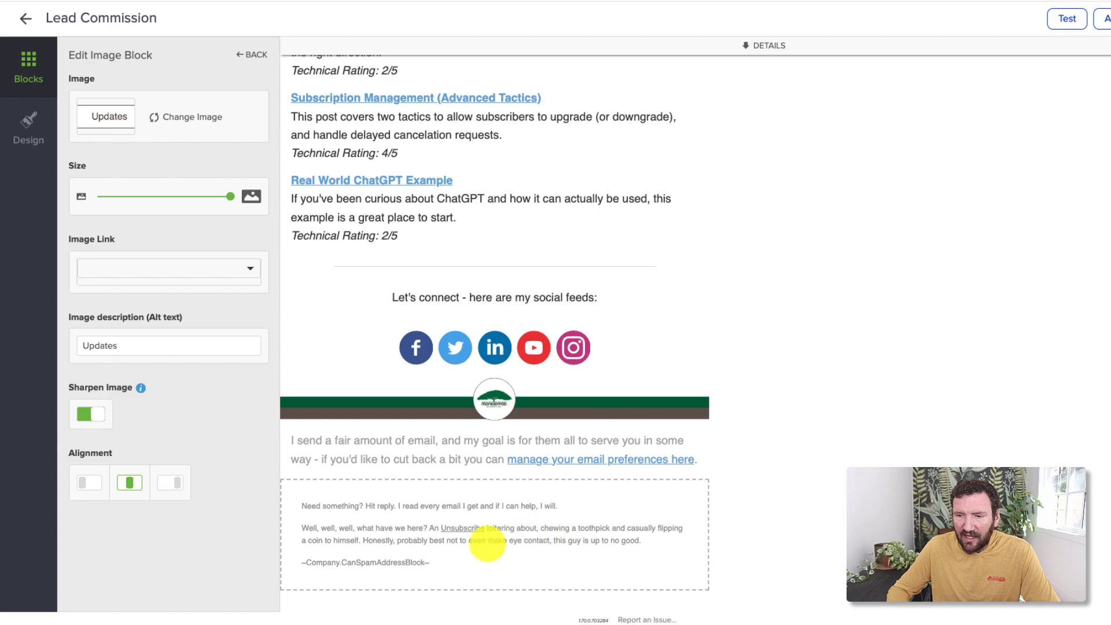
pyautogui.scroll(6, 435, 527)
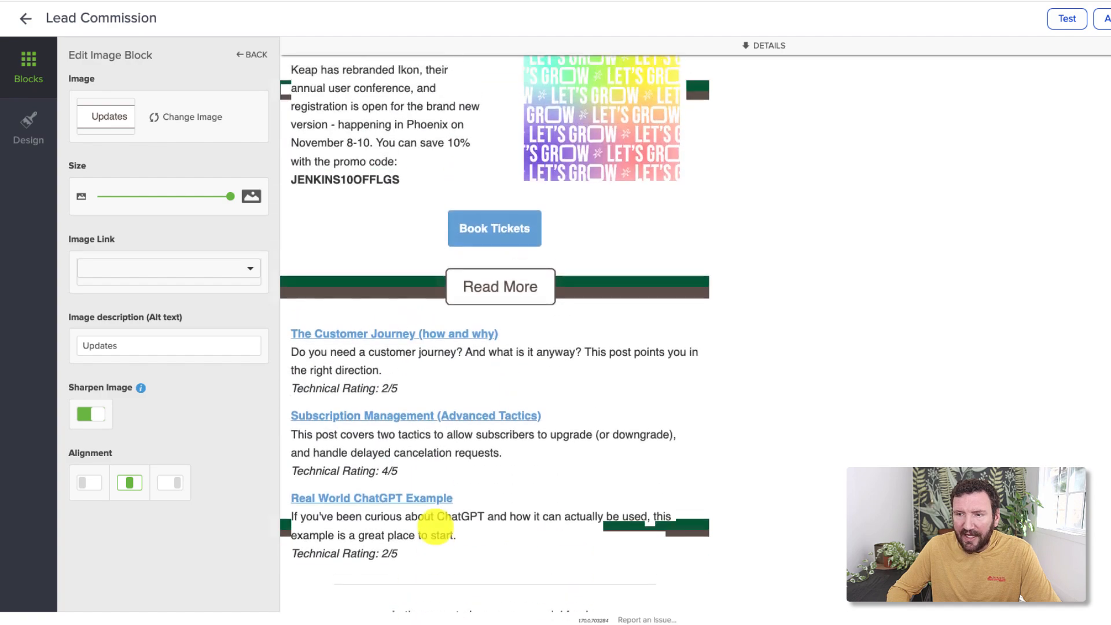
# Check the legacy Lead Commission email's sender, recipient, subject and preview text, then collapse the details.
pyautogui.scroll(12, 435, 528)
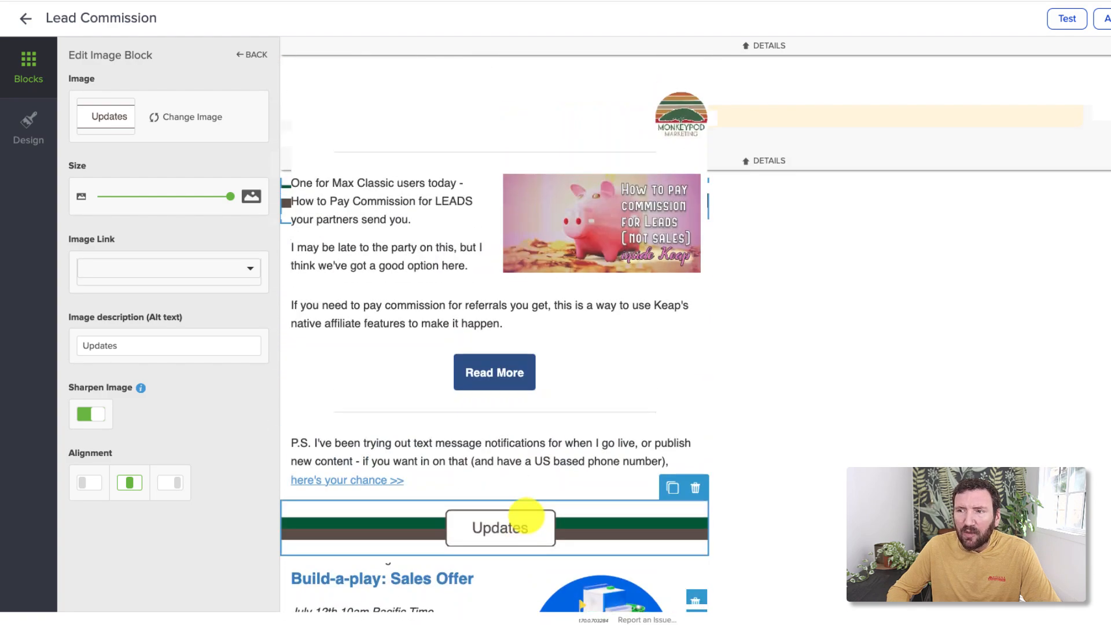
pyautogui.click(743, 43)
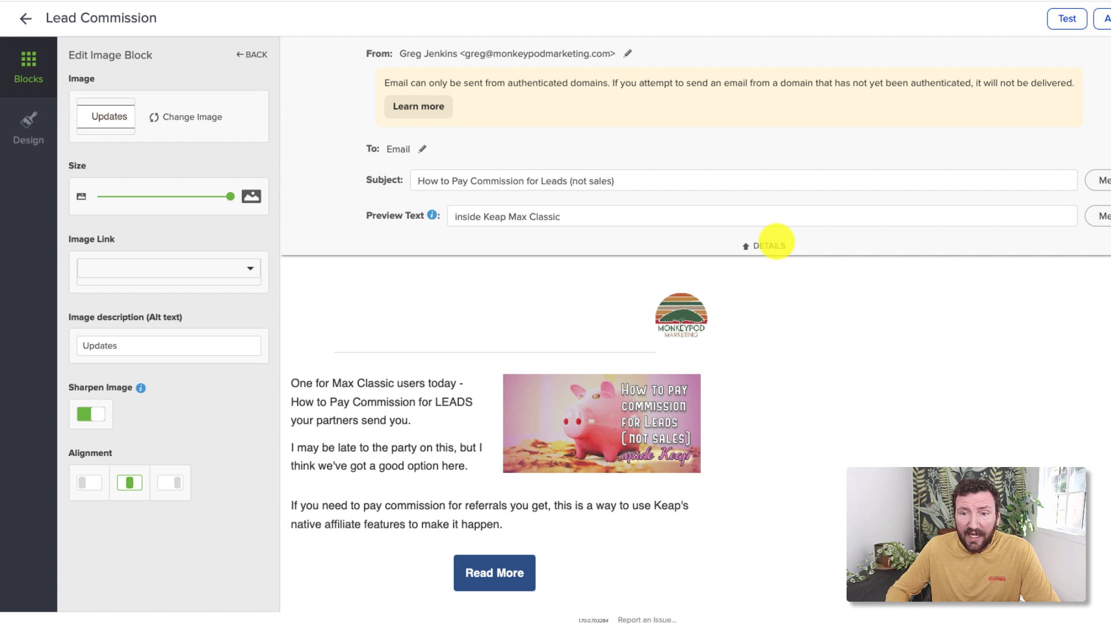
pyautogui.click(775, 244)
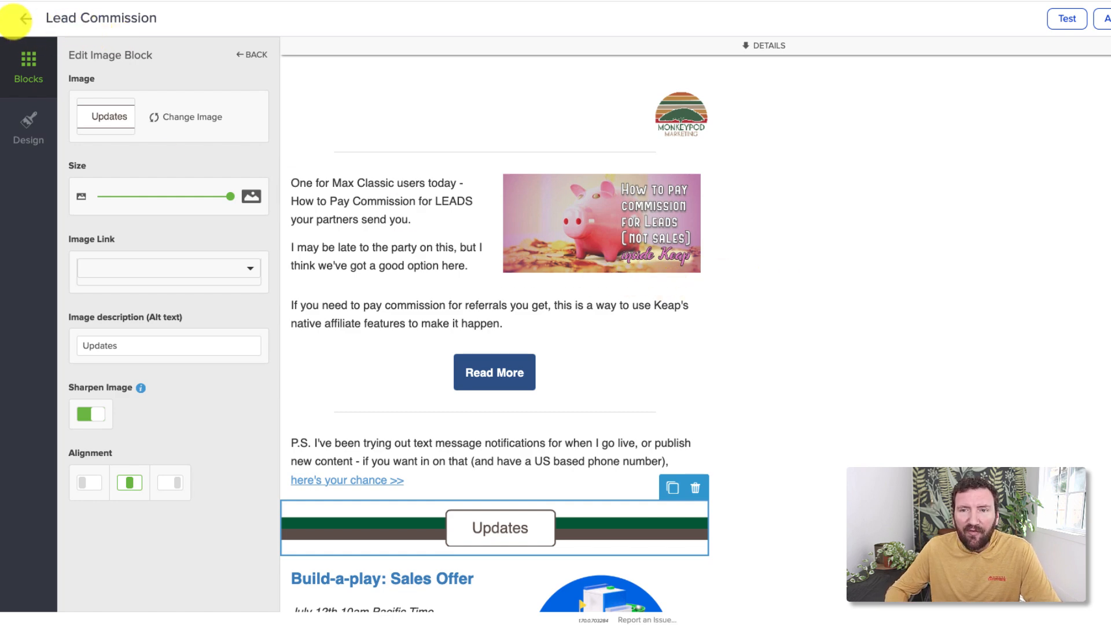
# Leave the legacy editor, reopen the Lead Commission email and convert it to the new email experience.
pyautogui.click(25, 18)
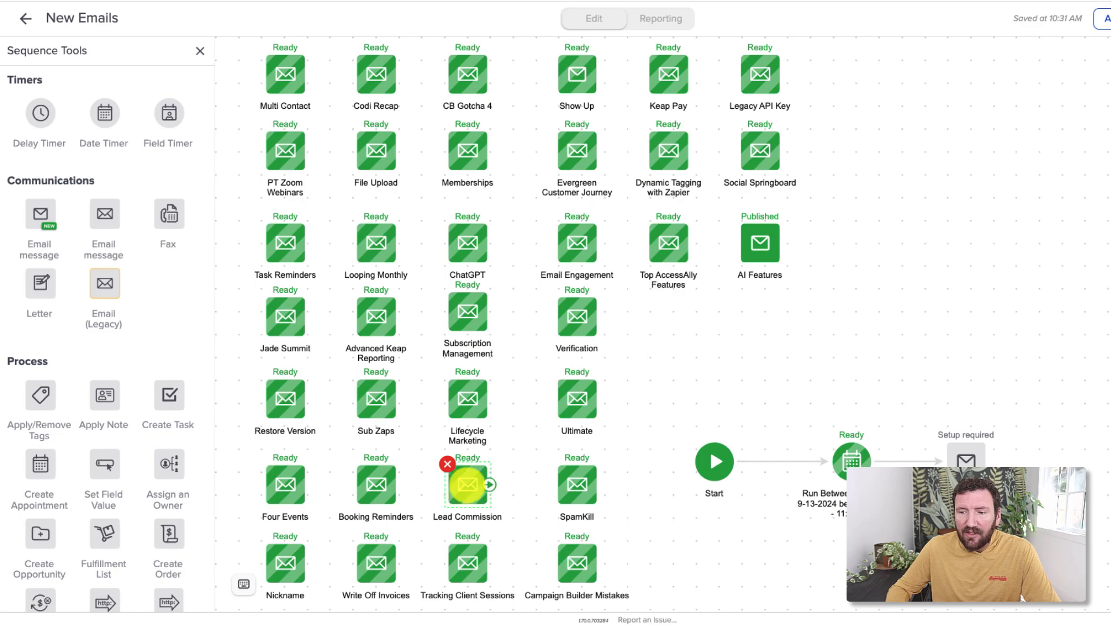
pyautogui.click(468, 485)
pyautogui.click(518, 490)
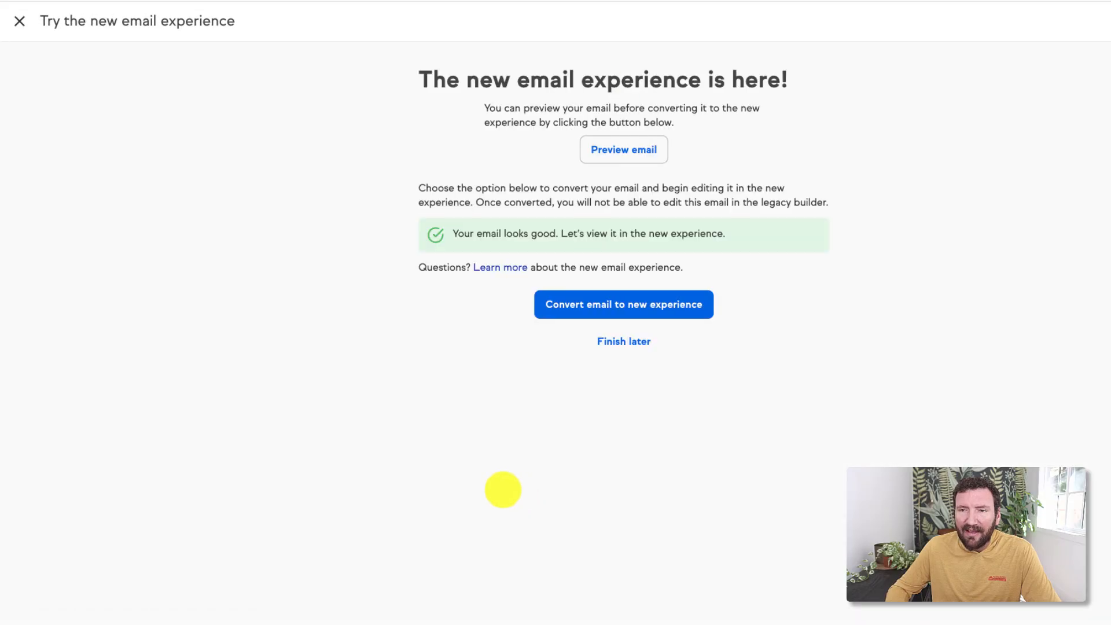
pyautogui.click(700, 306)
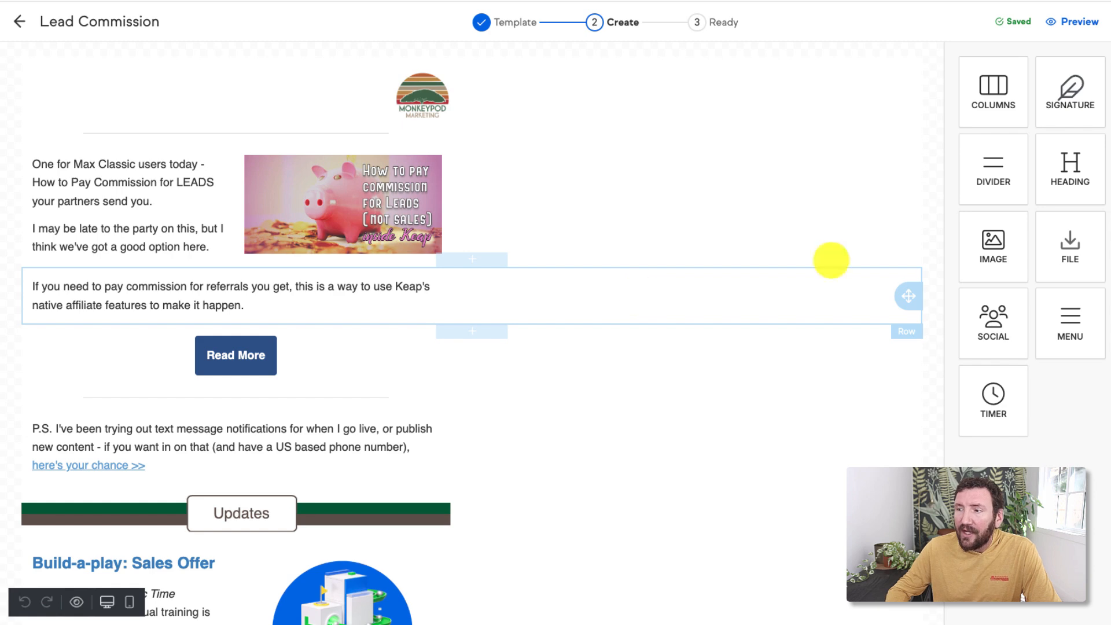
# Check the blog thumbnail image's width, alignment, alternate text and link URL in the converted email.
pyautogui.click(307, 188)
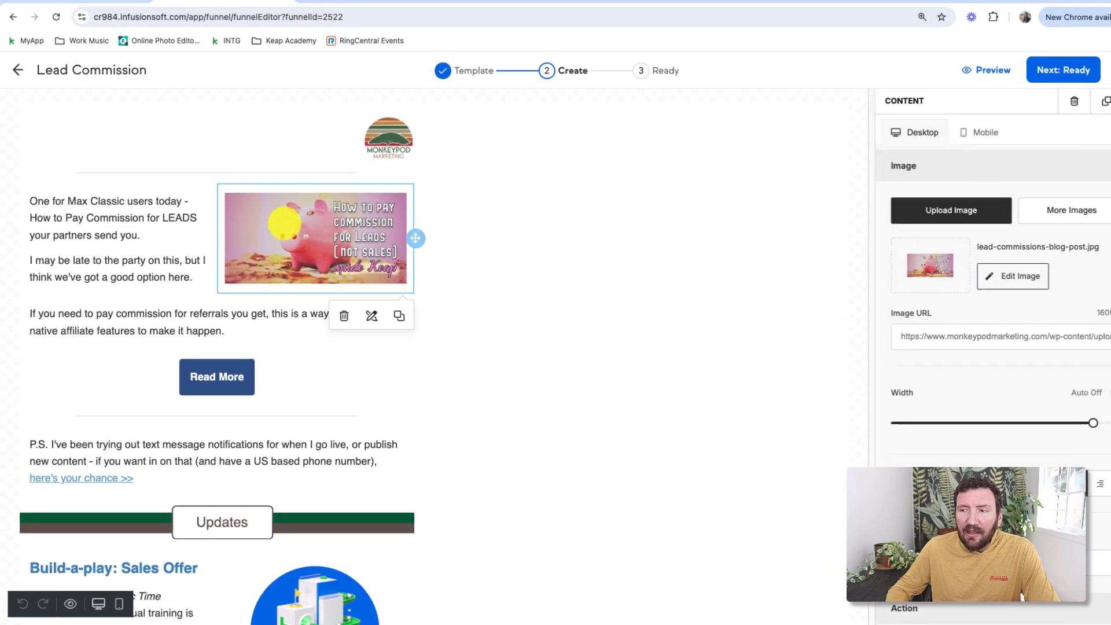
pyautogui.scroll(-2, 1006, 387)
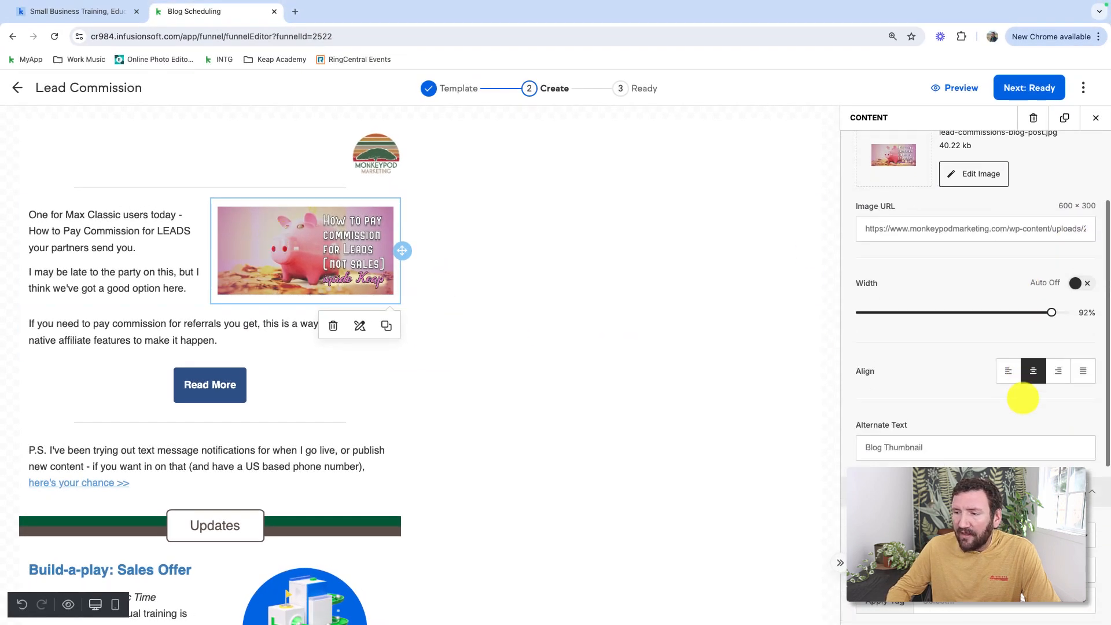
pyautogui.scroll(-1, 949, 376)
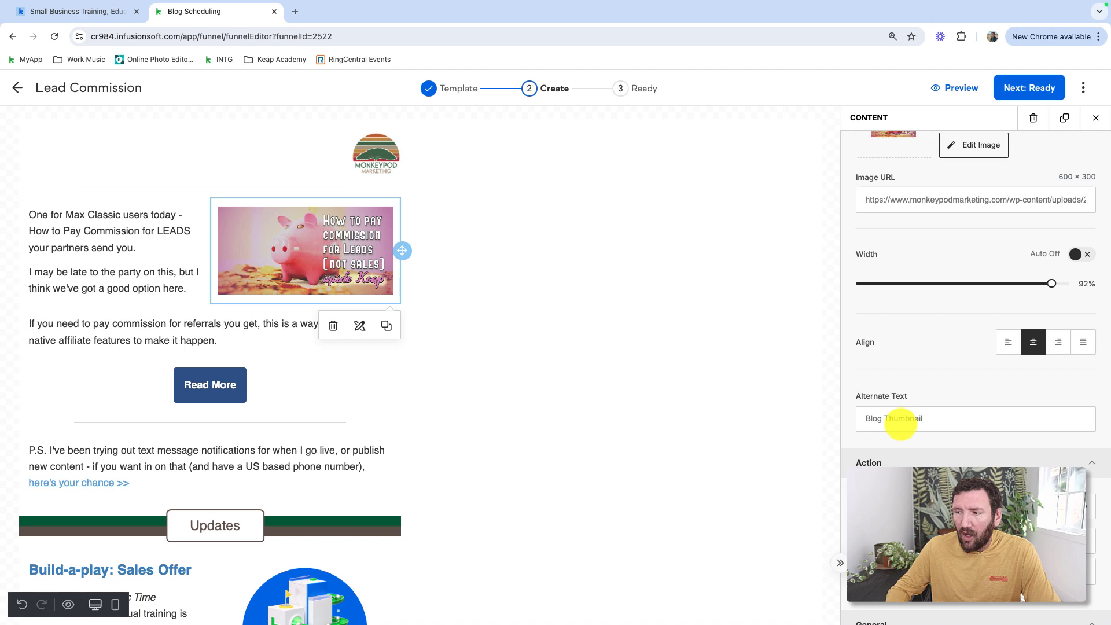
pyautogui.scroll(-2, 891, 393)
pyautogui.scroll(-2, 901, 425)
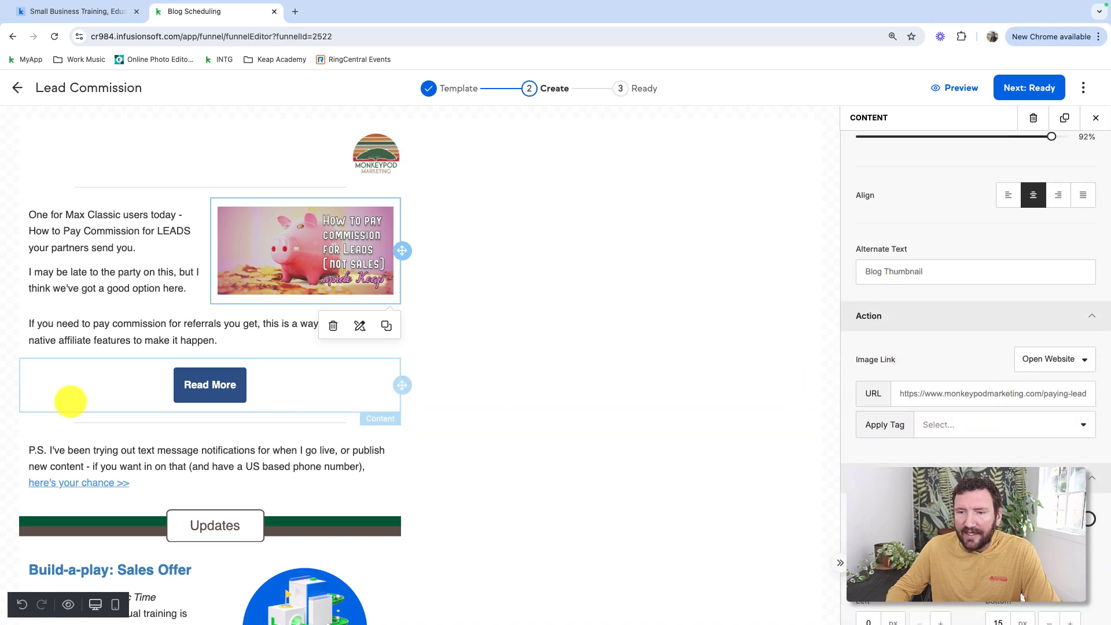
# Check the blue Read More button's link, the Updates banner image's alternate text and the remaining content down to the footer.
pyautogui.click(228, 385)
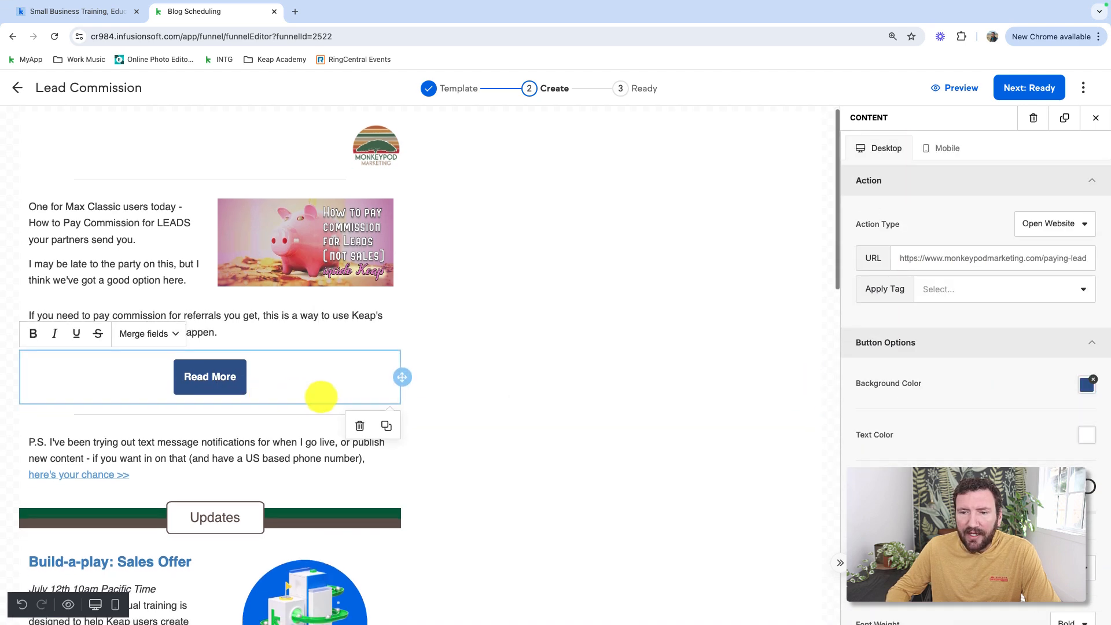
pyautogui.scroll(-2, 263, 398)
pyautogui.click(144, 378)
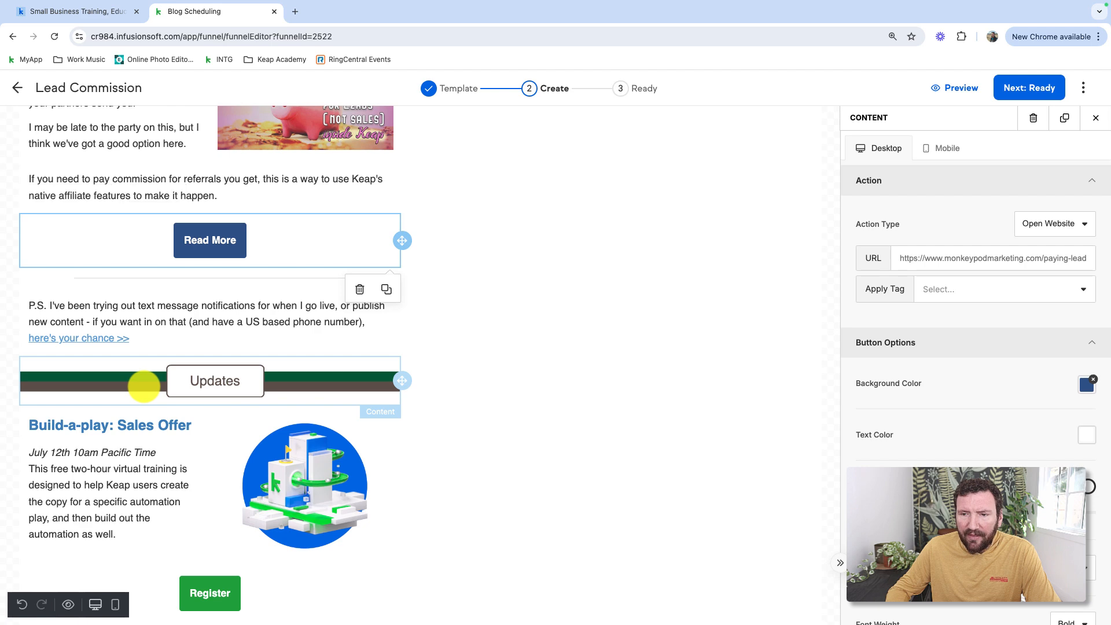
pyautogui.scroll(-3, 978, 405)
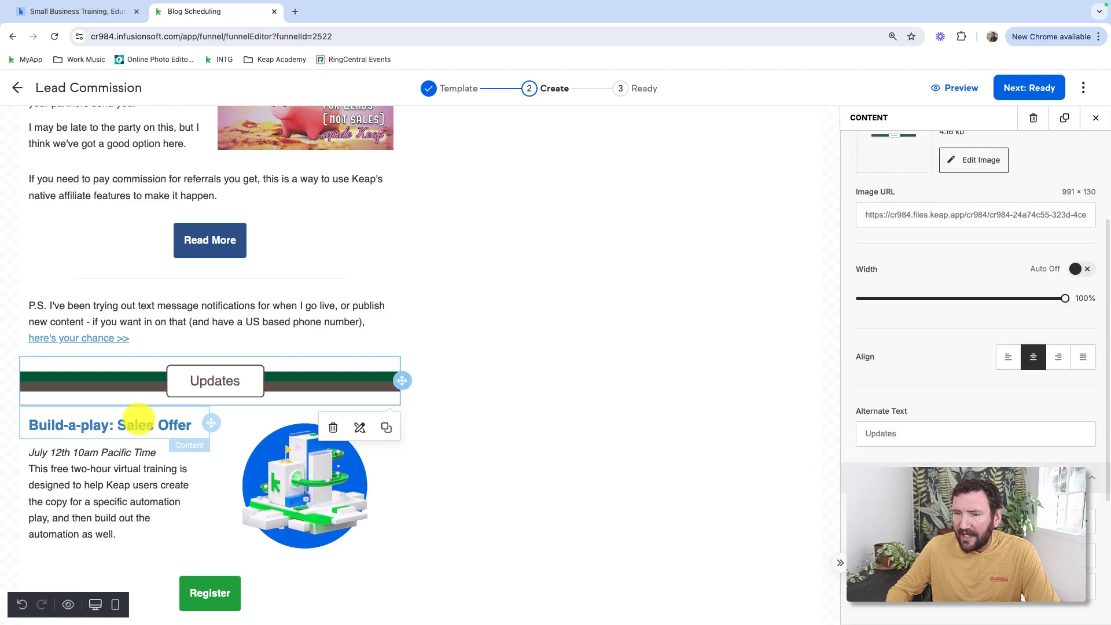
pyautogui.scroll(-3, 174, 420)
pyautogui.scroll(-12, 133, 418)
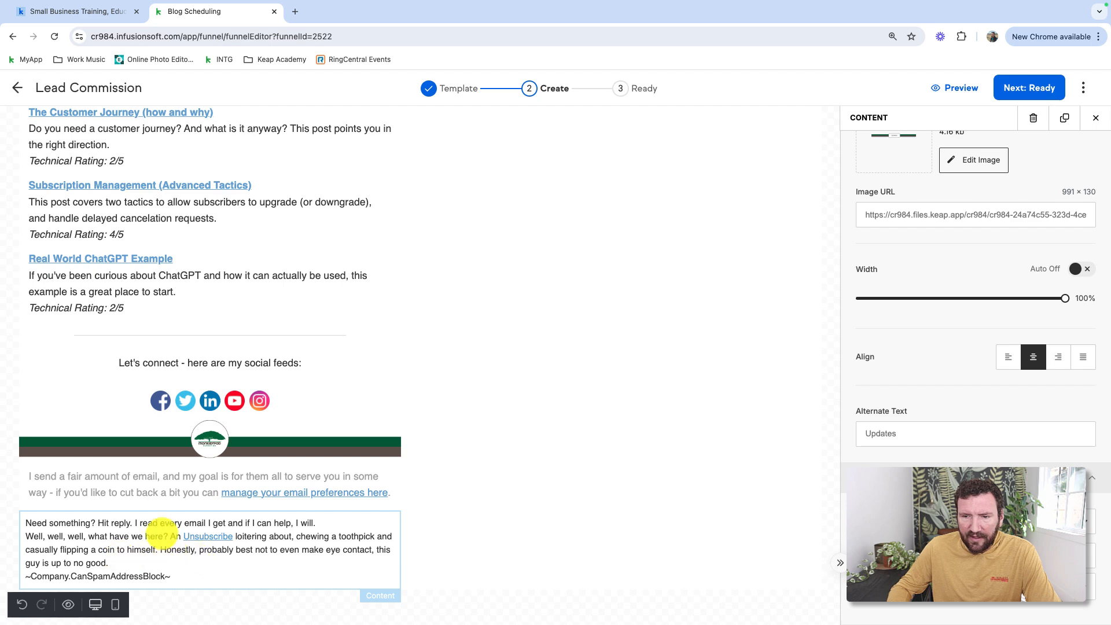
pyautogui.scroll(18, 213, 557)
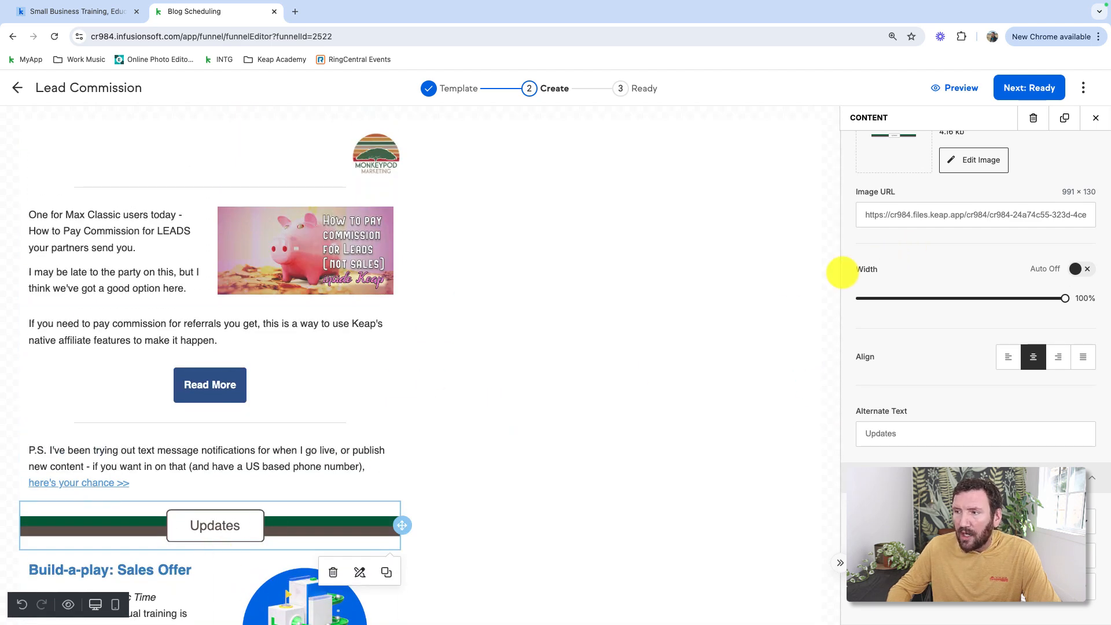
# Deselect the Updates banner and review the whole converted email's layout from the logo to the footer.
pyautogui.click(830, 257)
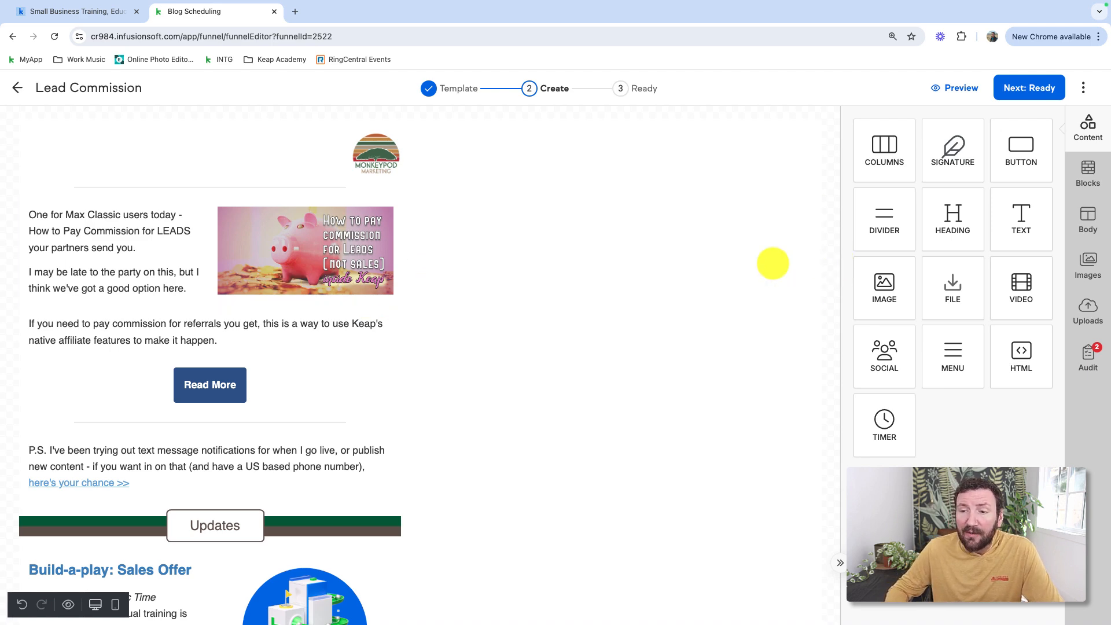
pyautogui.scroll(-15, 386, 263)
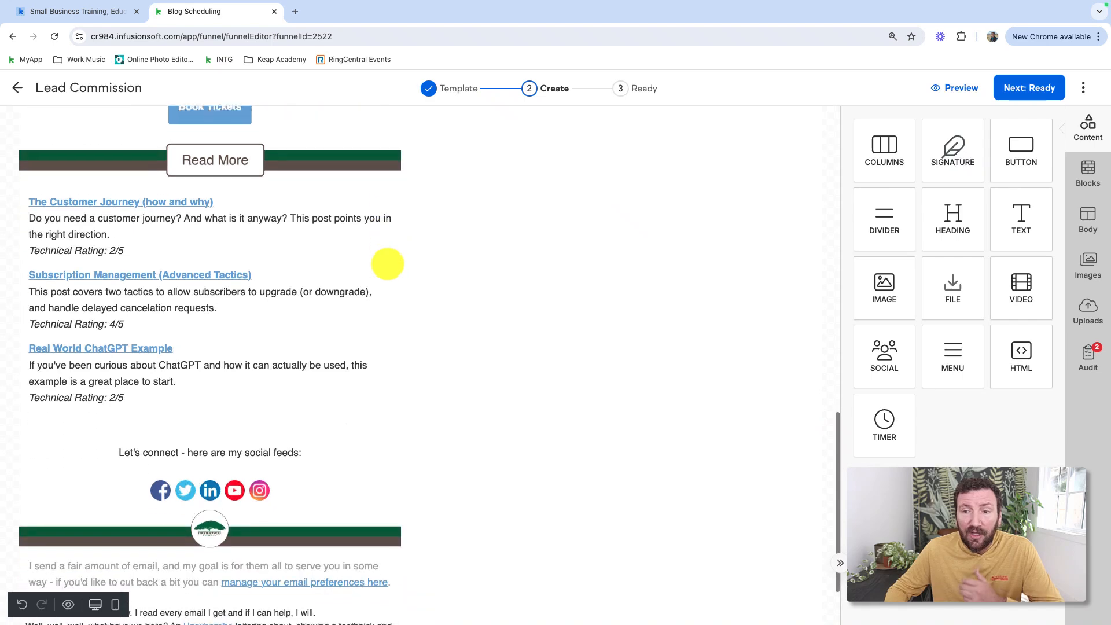
pyautogui.scroll(-3, 387, 264)
pyautogui.scroll(20, 387, 263)
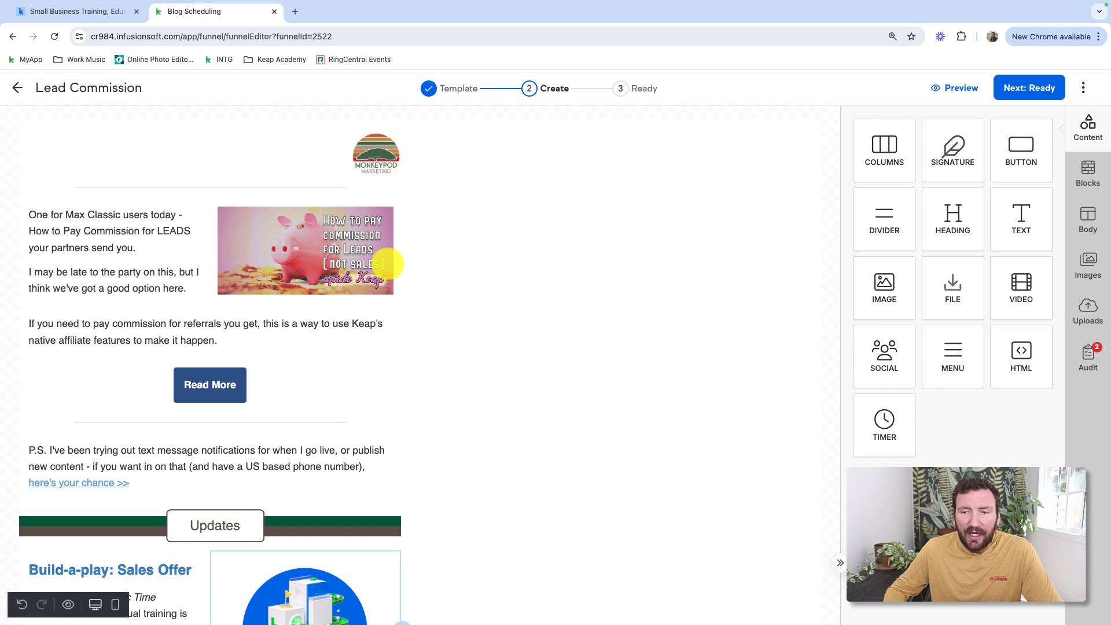
pyautogui.scroll(-6, 387, 263)
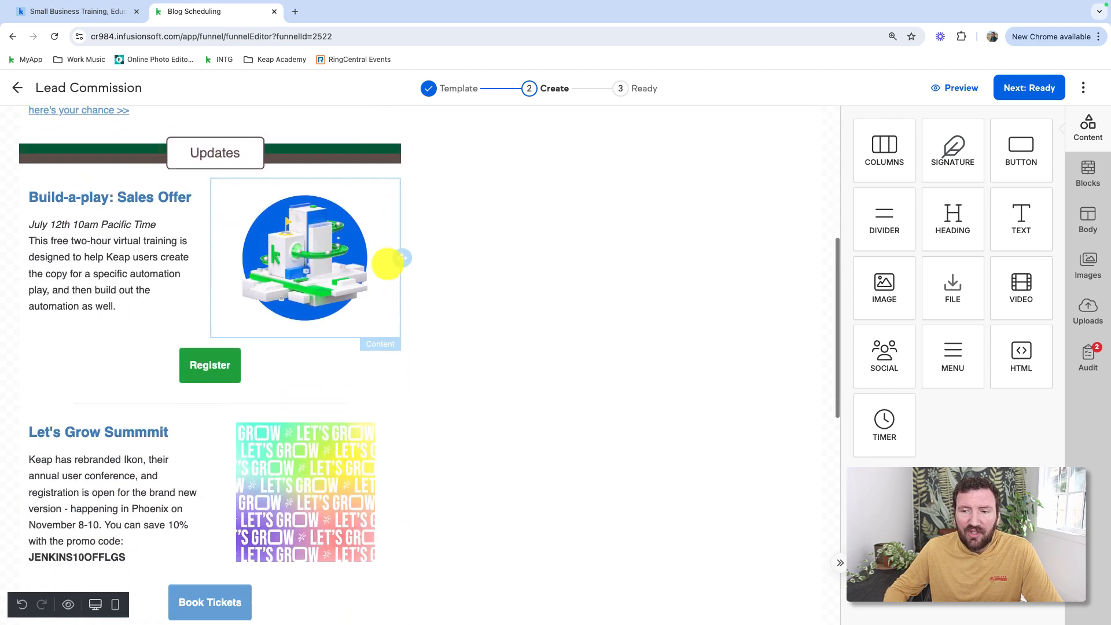
pyautogui.scroll(-7, 387, 263)
pyautogui.scroll(13, 385, 260)
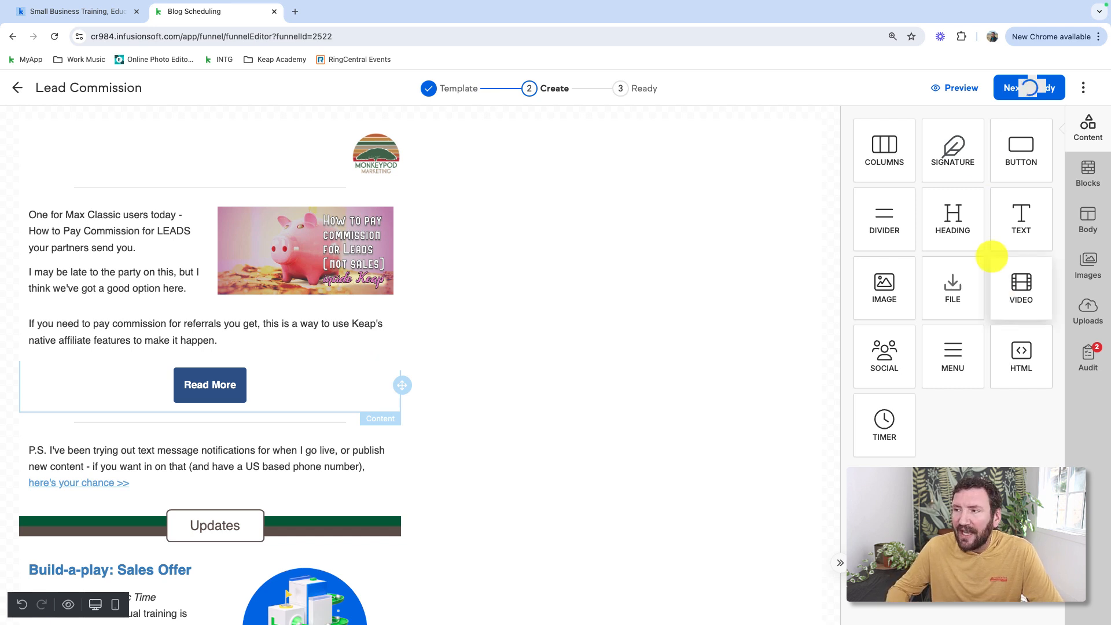
# Proceed to the converted email's details, switch it from Draft to Ready and finish editing.
pyautogui.click(1026, 89)
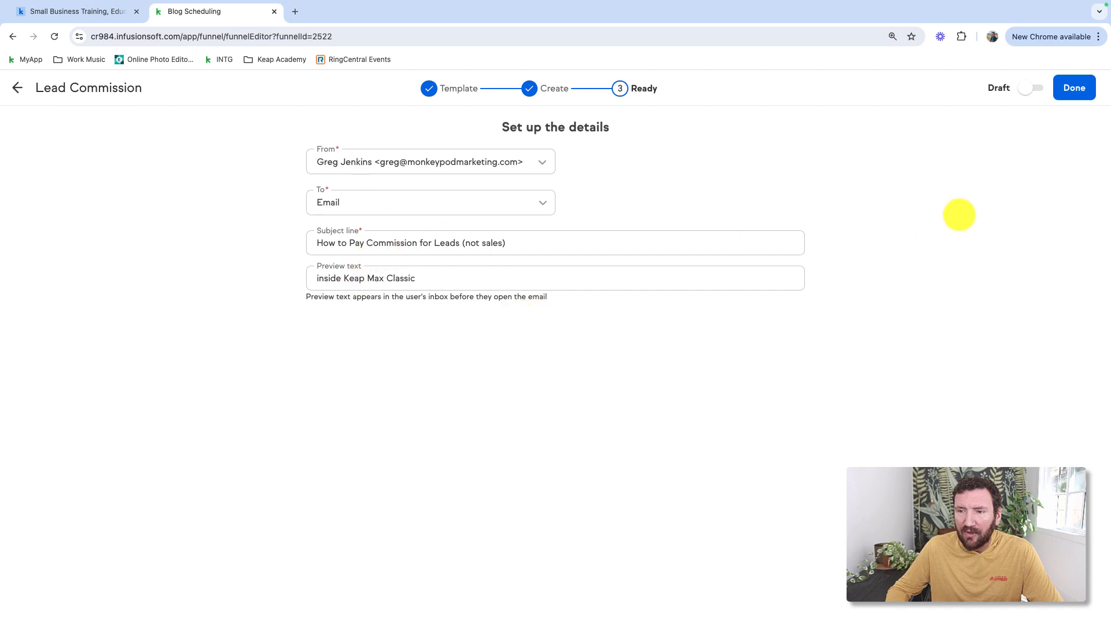
pyautogui.click(1029, 88)
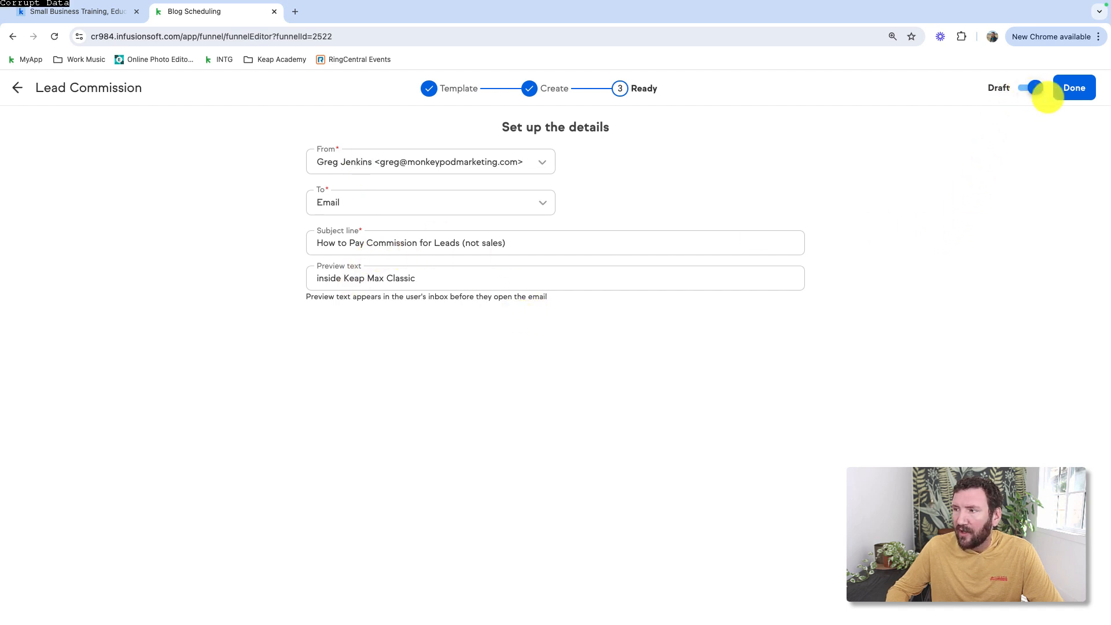
pyautogui.click(1071, 88)
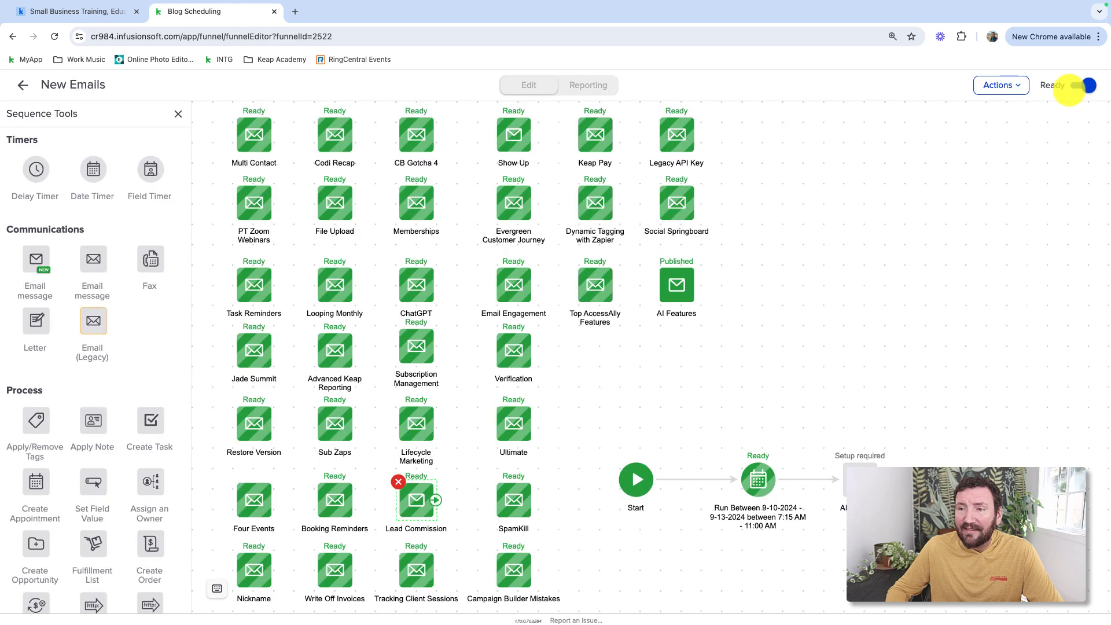
# Leave the New Emails sequence and return to the Blog Scheduling campaign canvas.
pyautogui.click(813, 344)
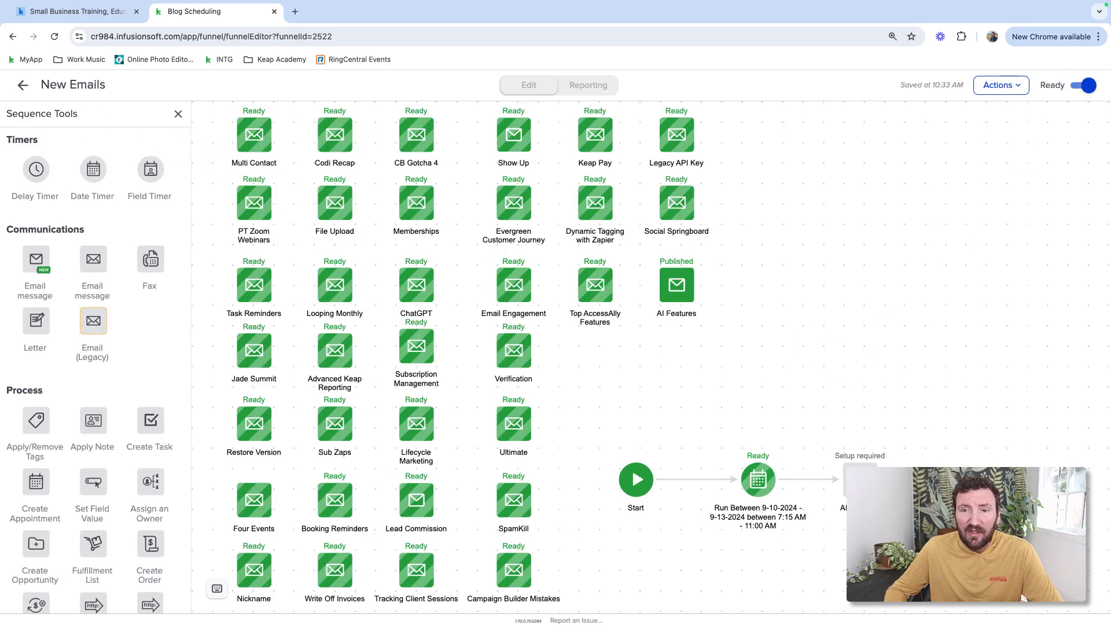
pyautogui.click(23, 85)
pyautogui.click(660, 457)
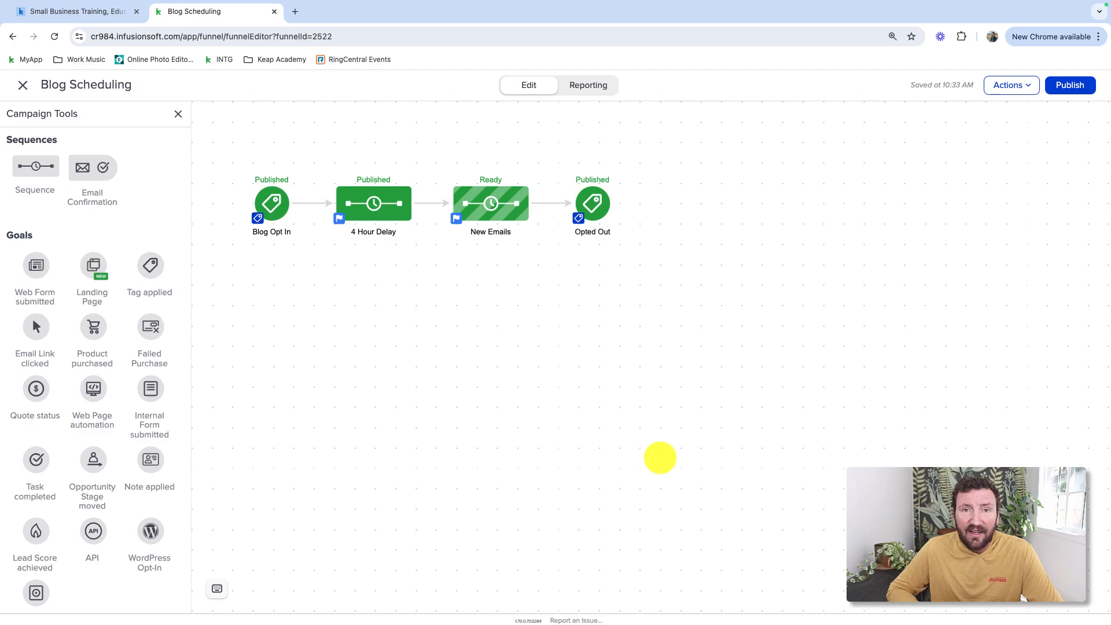